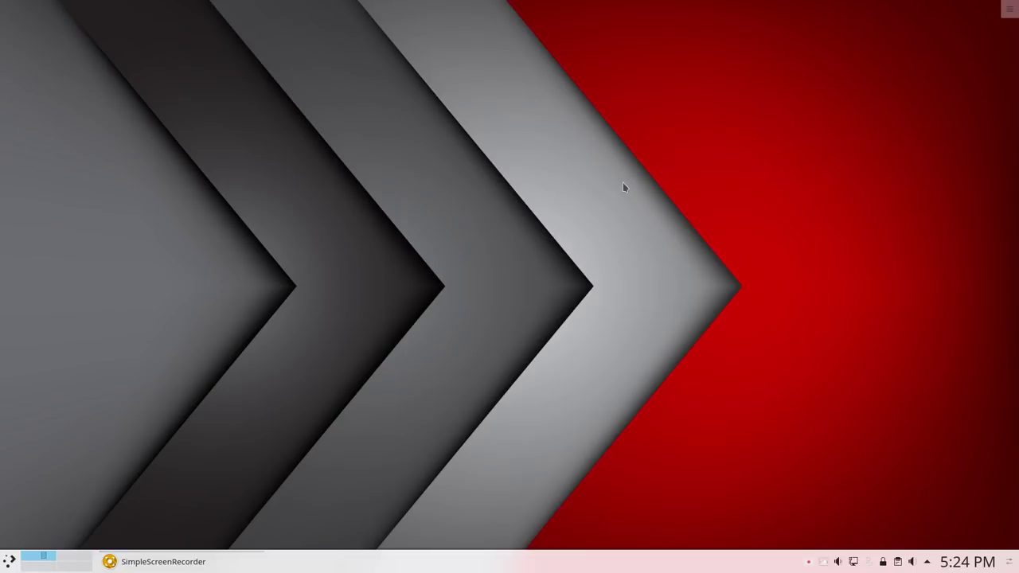
Open a terminal window to review the system information summary, and close it.
key("ctrl+alt+t")
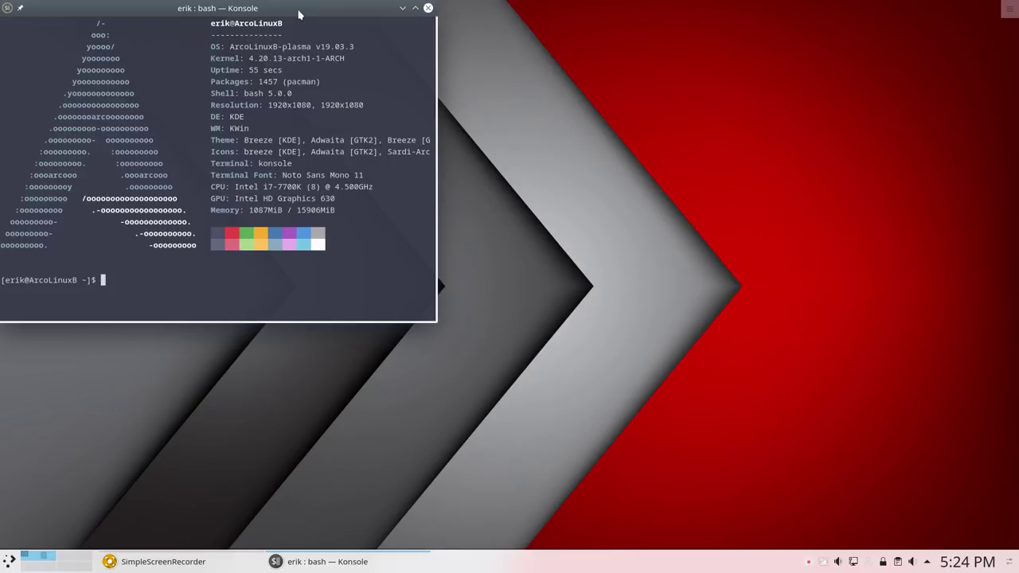
left_click_drag(301, 12, 615, 92)
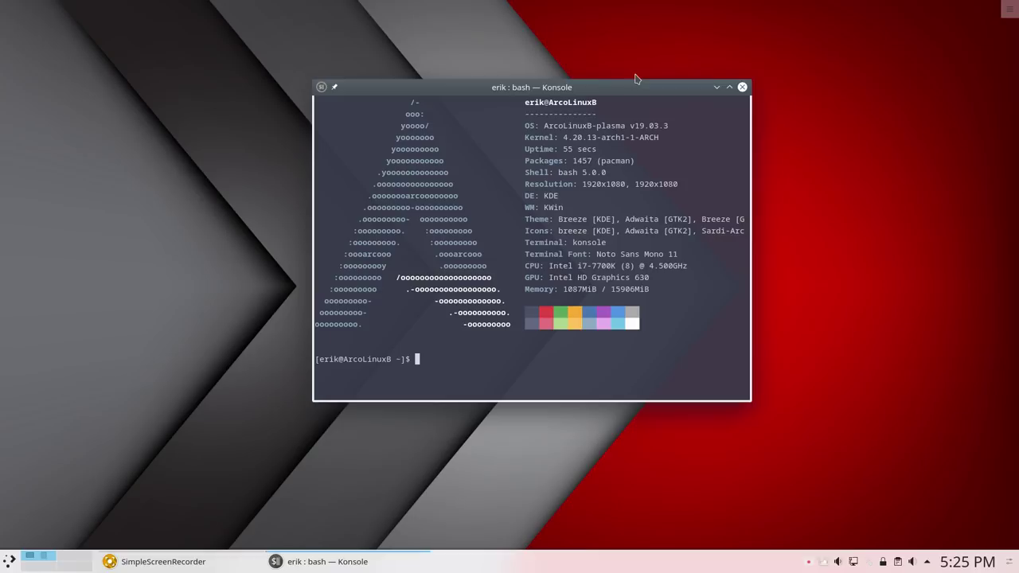
left_click(743, 88)
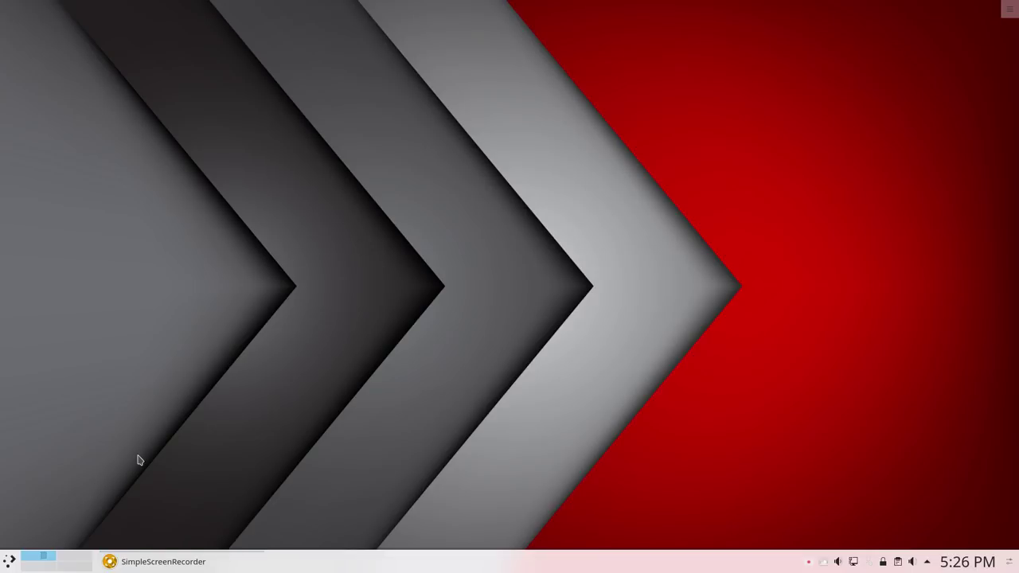
Open a terminal, run the update command, and authorize it with the sudo password.
key("ctrl+alt+t")
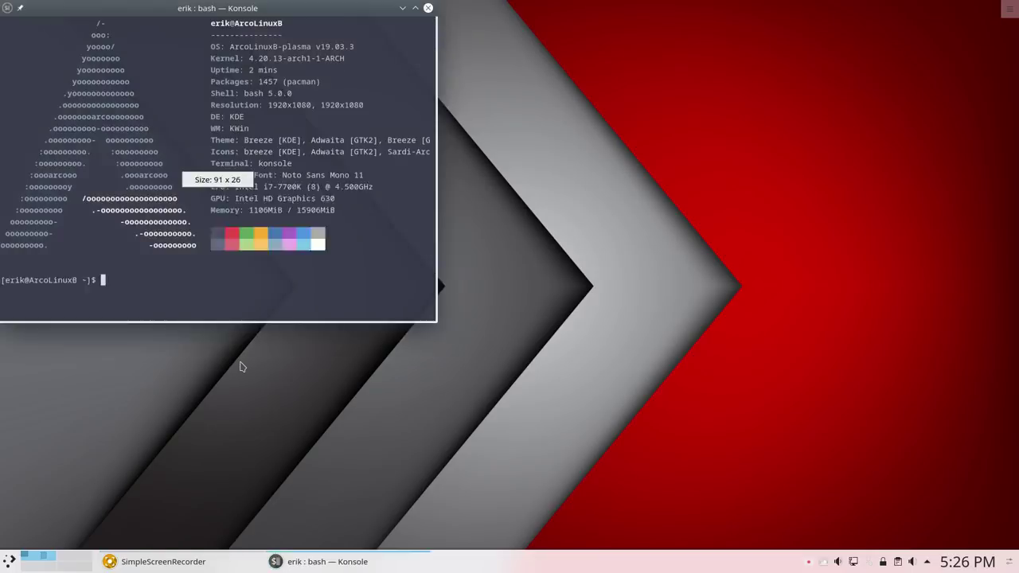
type("udpate")
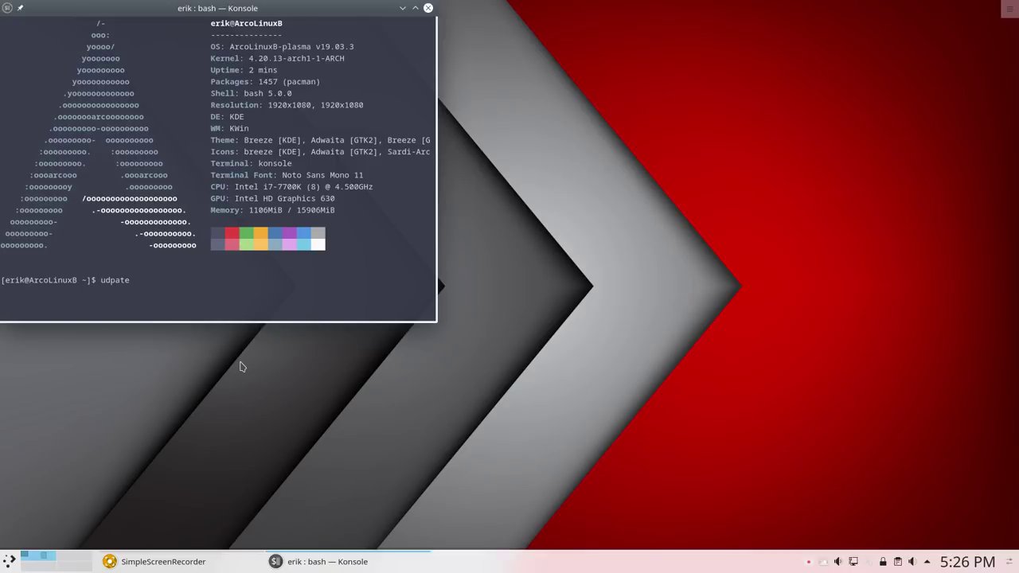
key("BackSpace")
key("BackSpace")
key("BackSpace")
key("BackSpace")
key("BackSpace")
type("dpat")
key("BackSpace")
key("BackSpace")
key("BackSpace")
key("BackSpace")
type("pdate")
key("Return")
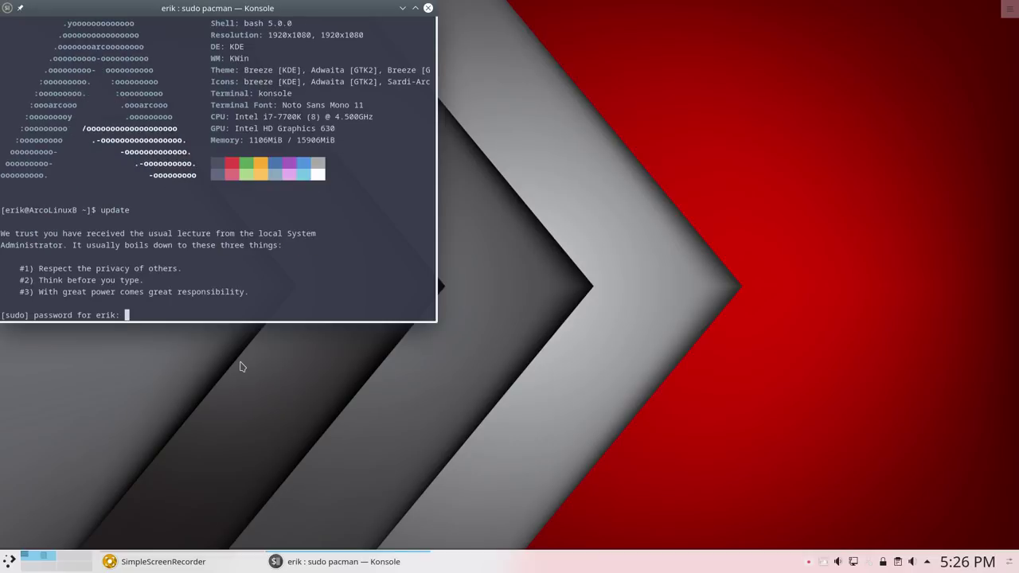
key("Return")
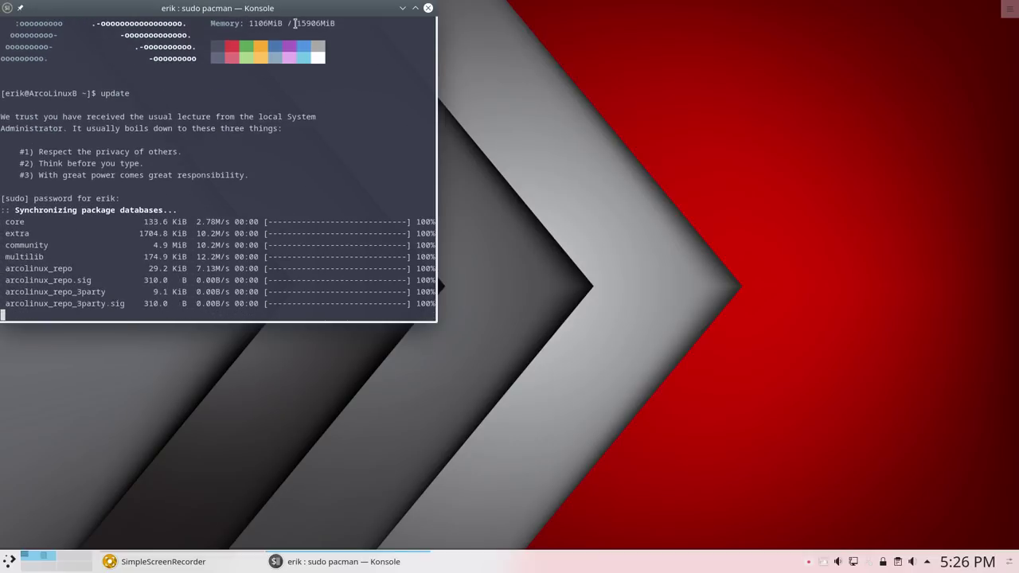
Move the terminal toward the middle of the desktop and run pksyua to upgrade the packages, AUR included.
left_click_drag(287, 16, 556, 46)
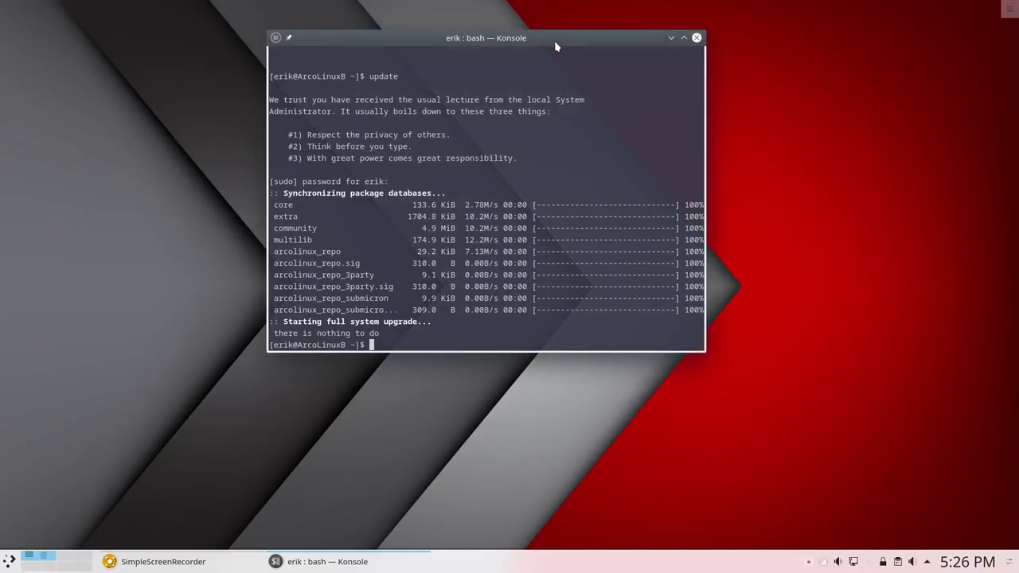
scroll(456, 181, "up", 7)
type("pksyua")
key("Return")
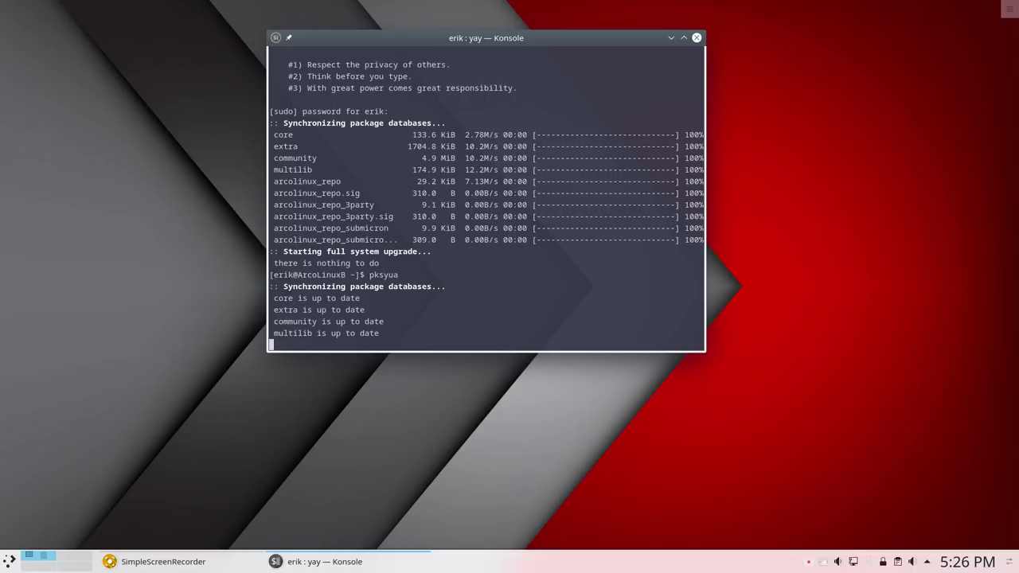
key("Return")
key("Return")
left_click_drag(555, 43, 743, 82)
Open the Dolphin file manager, restore it from full size, and place its window near the middle of the desktop.
key("ctrl+F12")
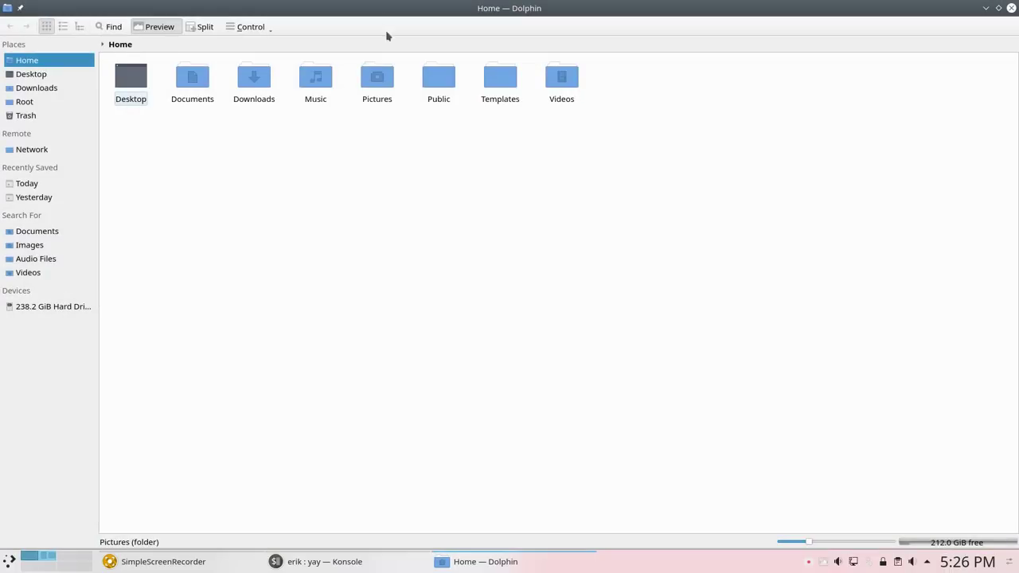
left_click_drag(378, 12, 353, 43)
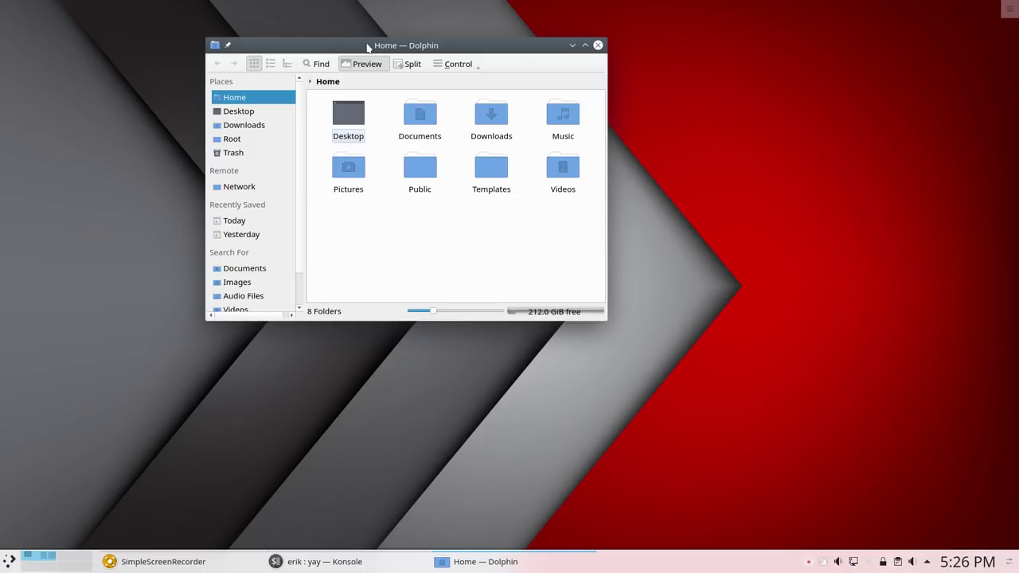
left_click_drag(368, 48, 447, 107)
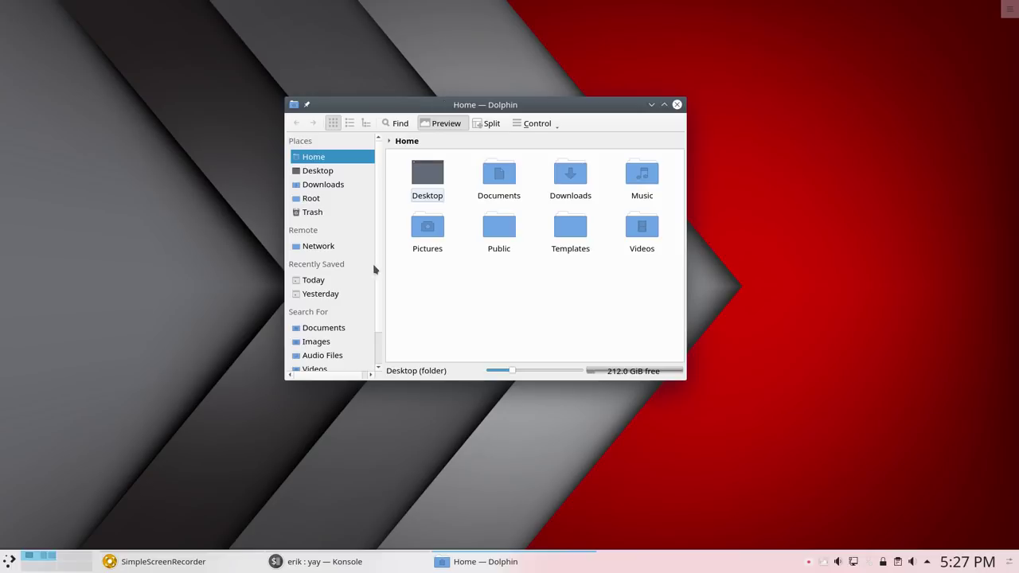
Browse from Root to the etc folder, add its skel folder to Places above Trash, and open skel.
left_click(327, 199)
scroll(473, 247, "down", 1)
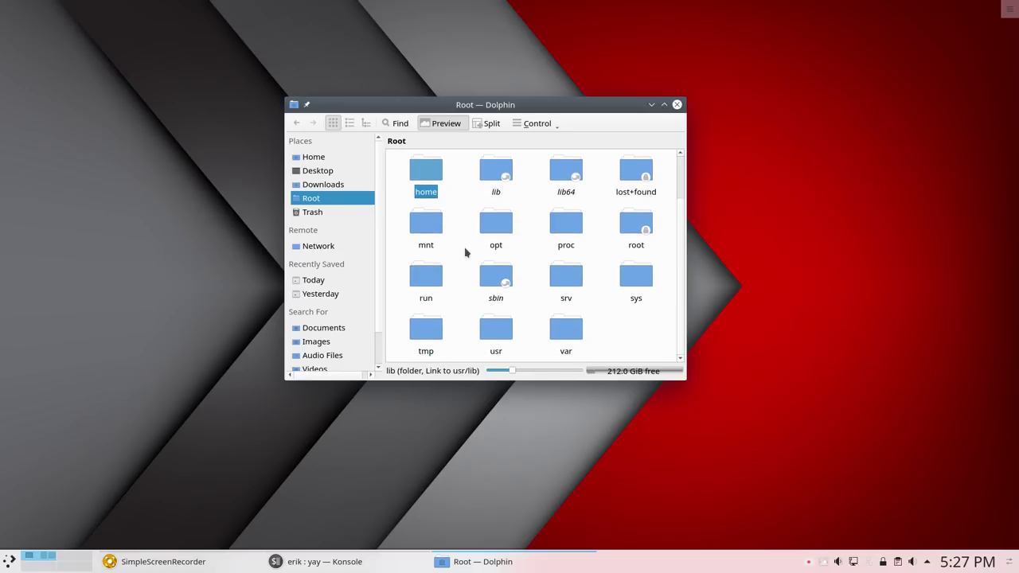
scroll(545, 253, "up", 1)
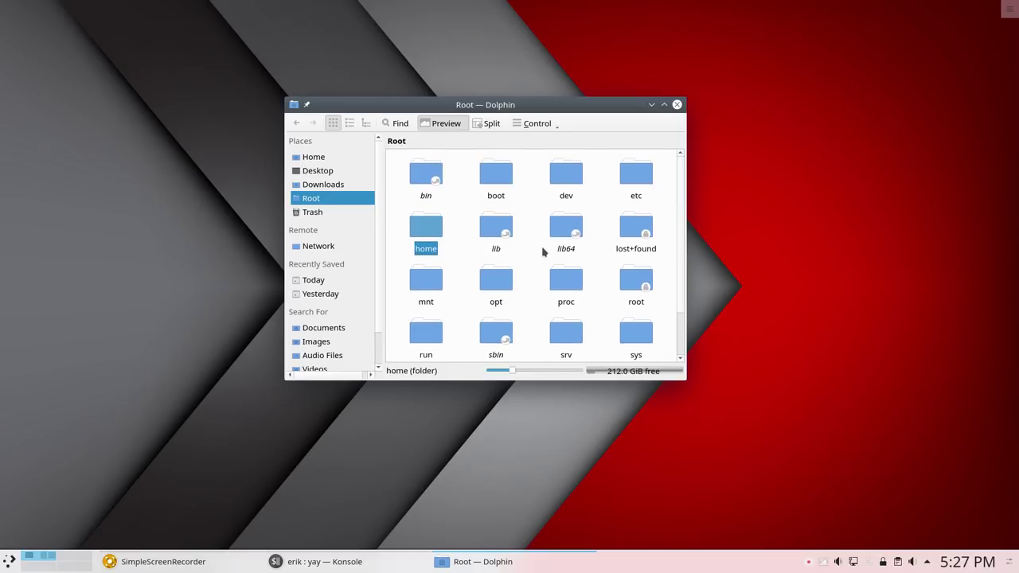
left_click(625, 180)
scroll(611, 215, "down", 5)
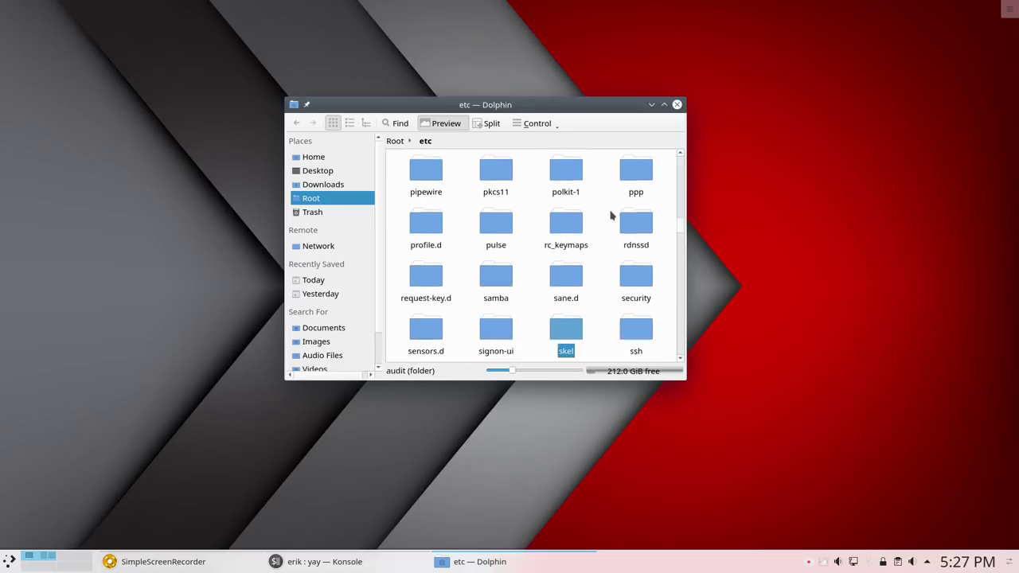
left_click_drag(568, 326, 341, 210)
left_click(341, 211)
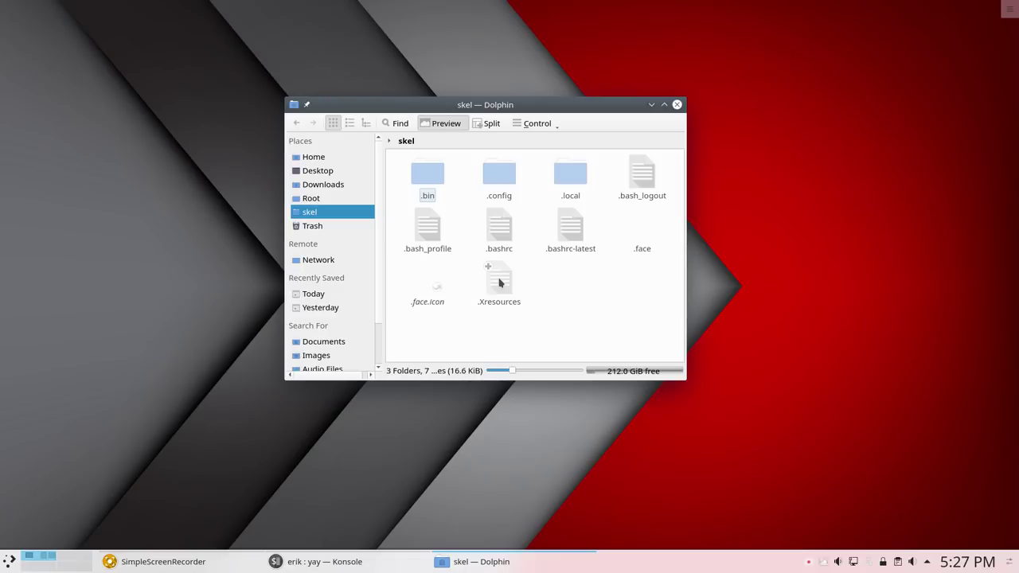
Open a second terminal, highlight its Terminal entry in the system information, and close the window.
left_click(230, 292)
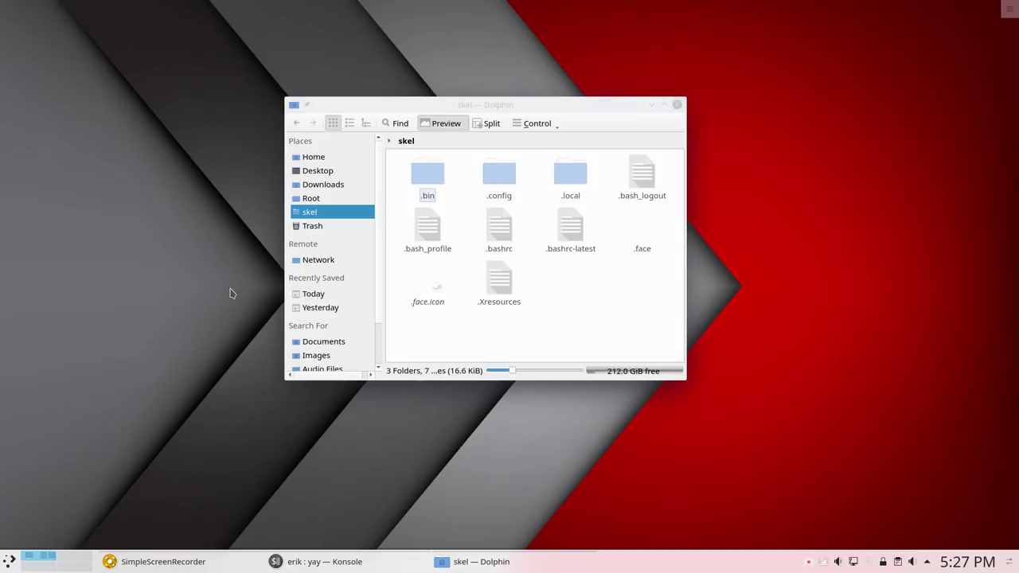
key("ctrl+alt+t")
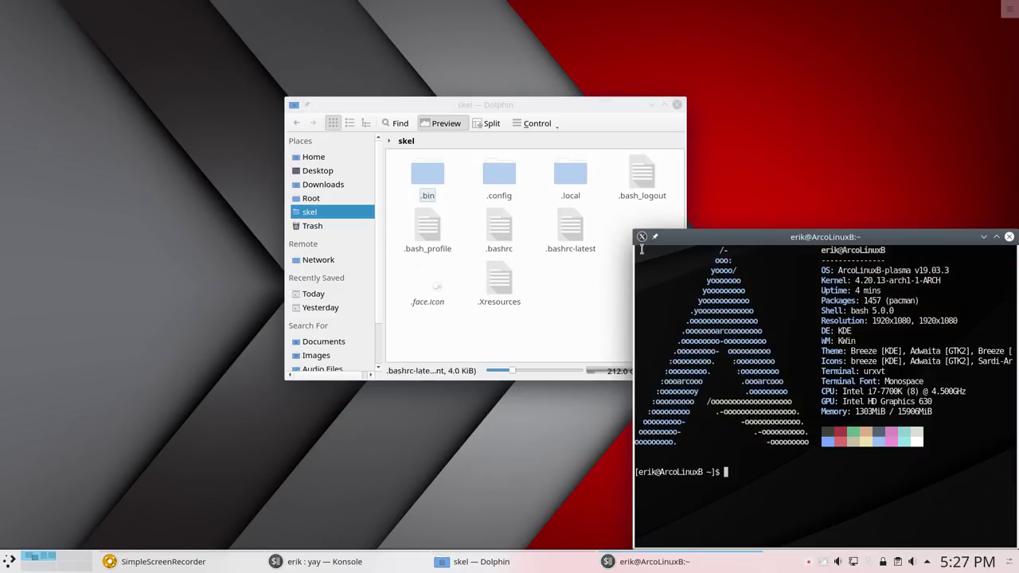
left_click_drag(757, 241, 714, 143)
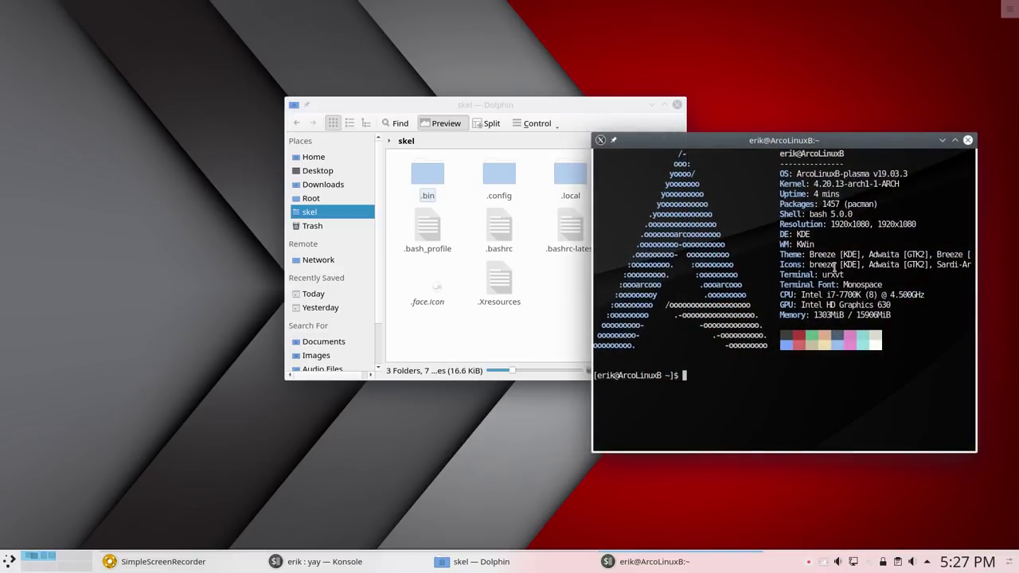
left_click_drag(849, 274, 820, 275)
left_click_drag(801, 145, 795, 184)
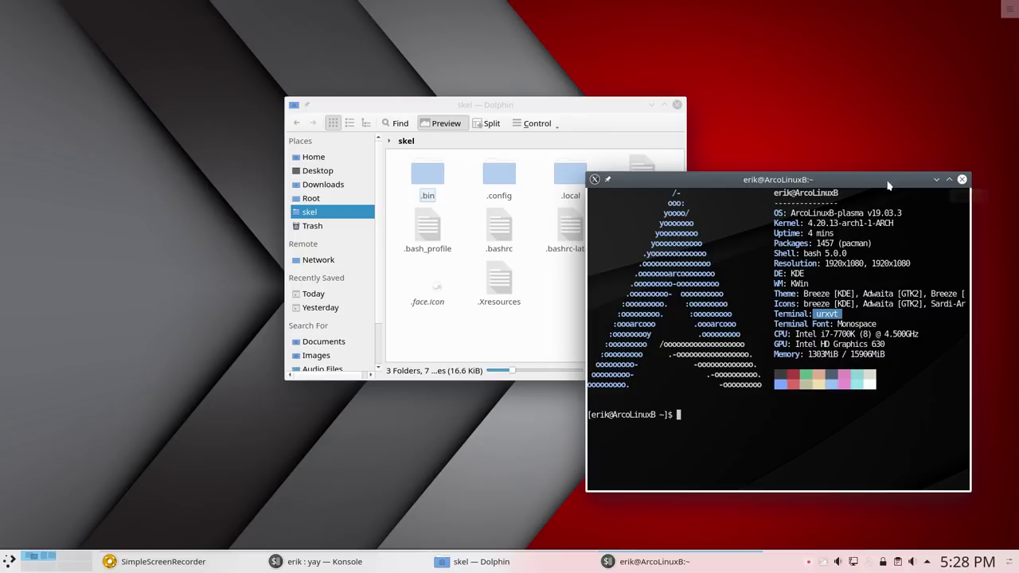
left_click_drag(835, 306, 825, 317)
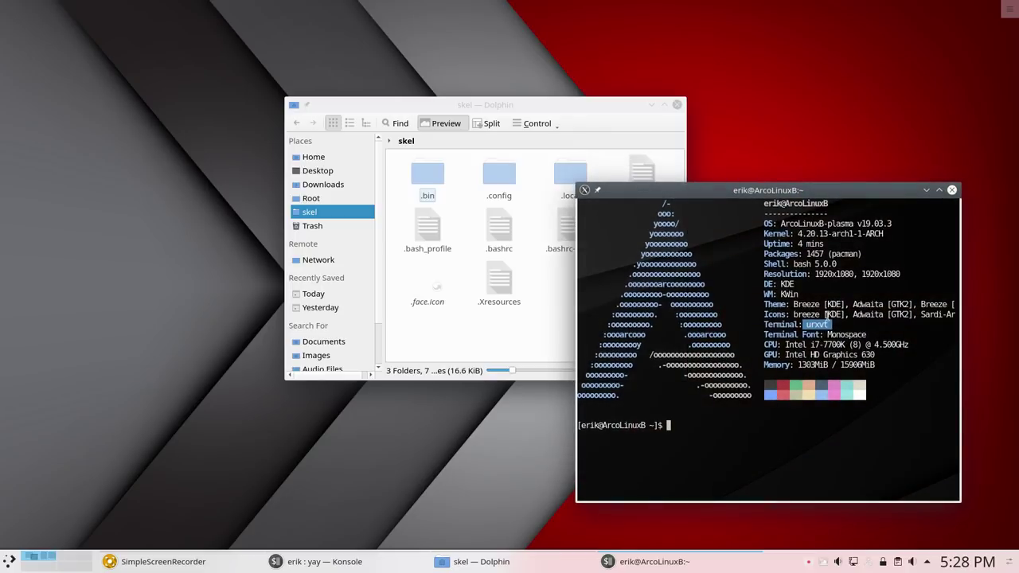
left_click(951, 189)
Reposition the file manager and inspect the contents of skel's .local/share folder.
left_click_drag(514, 105, 481, 110)
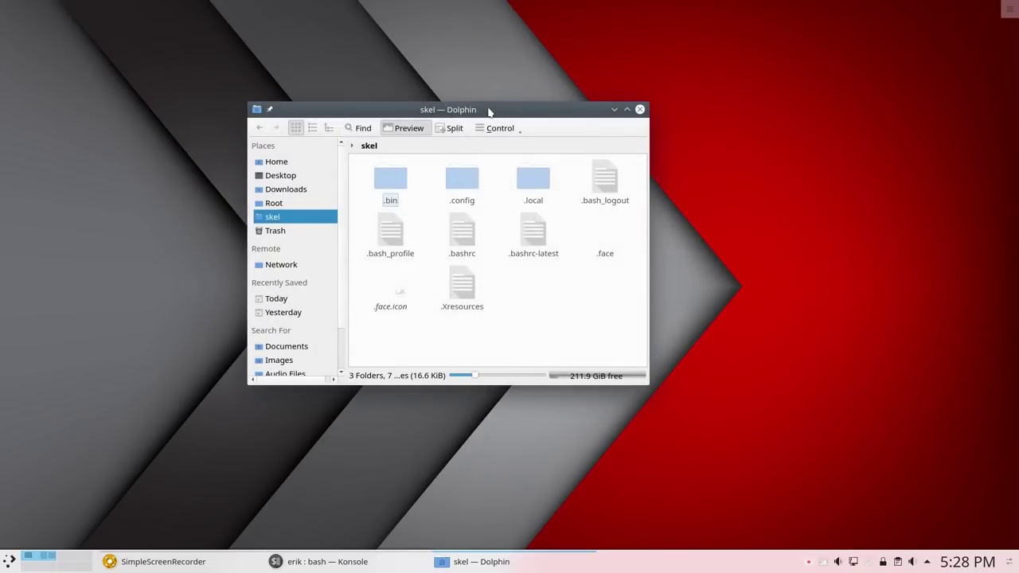
left_click_drag(489, 109, 493, 118)
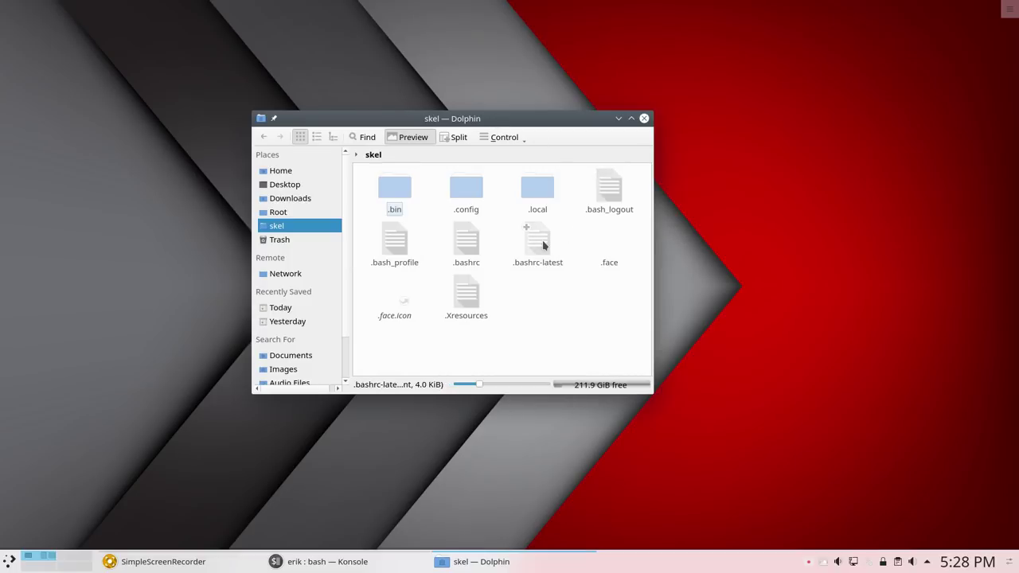
left_click(545, 193)
double_click(544, 192)
left_click(394, 191)
double_click(395, 191)
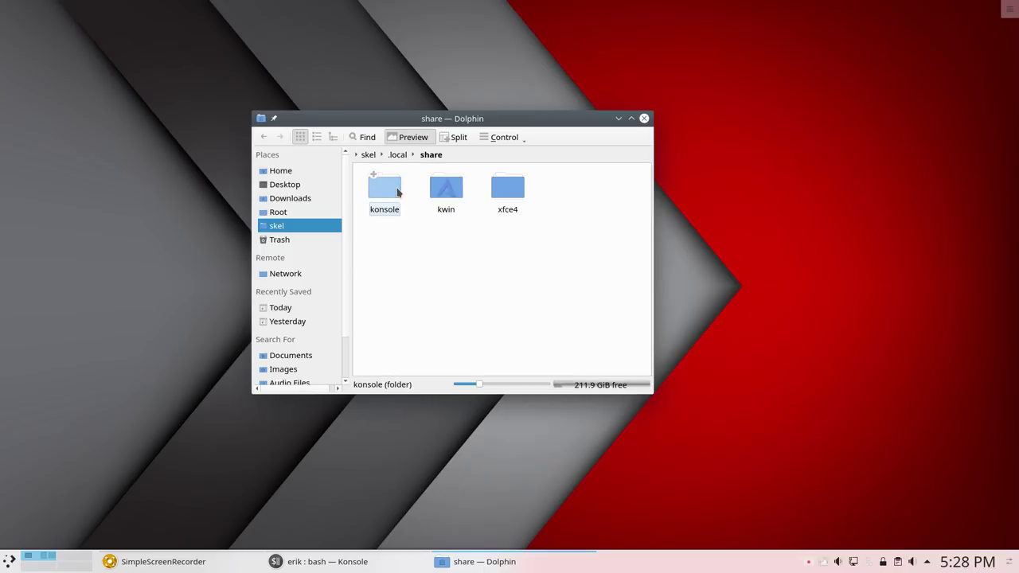
left_click(436, 190)
left_click(397, 156)
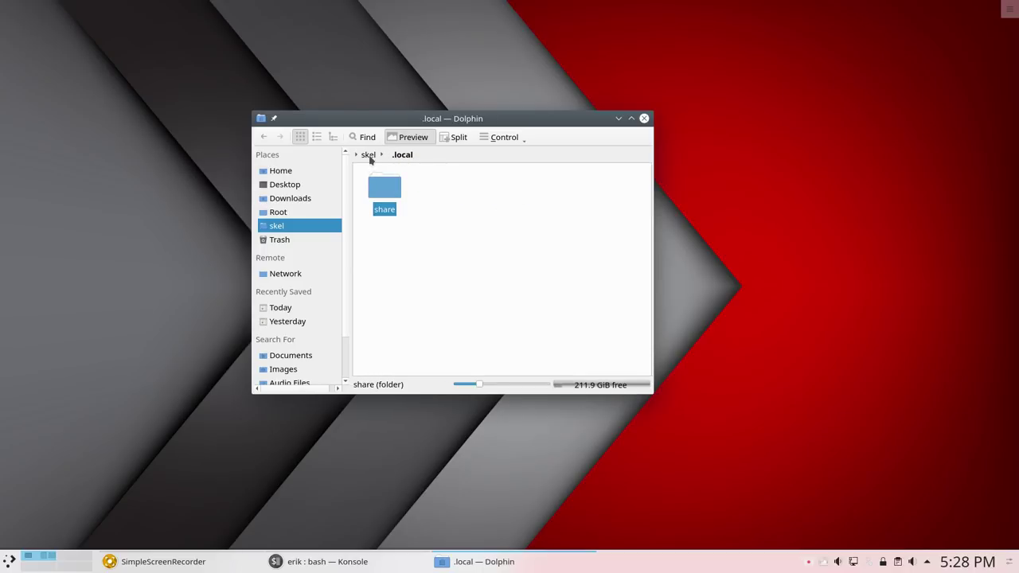
Open skel's .config folder and tile the file manager over the left half of the desktop.
left_click(368, 155)
double_click(469, 185)
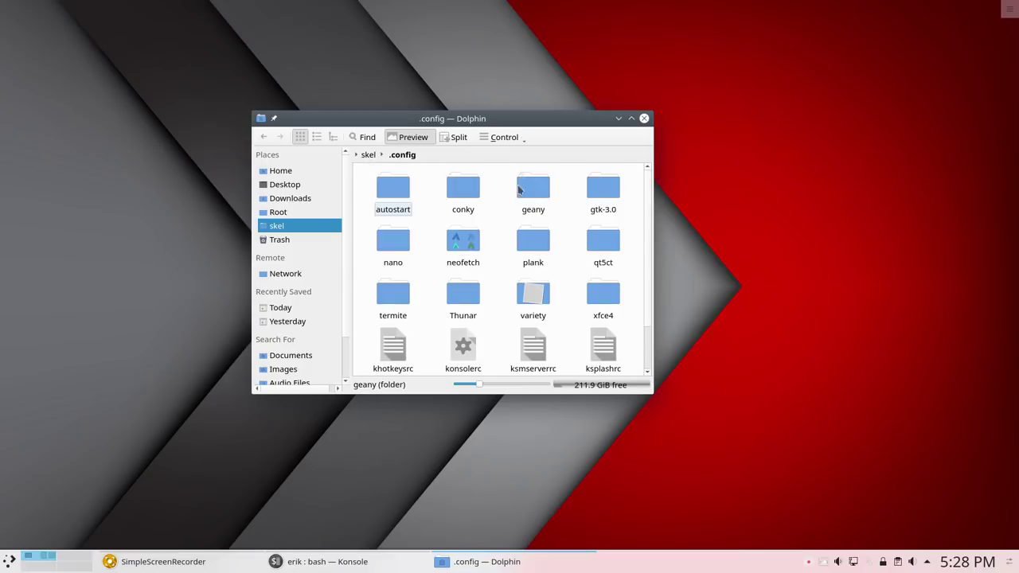
left_click_drag(512, 119, 9, 167)
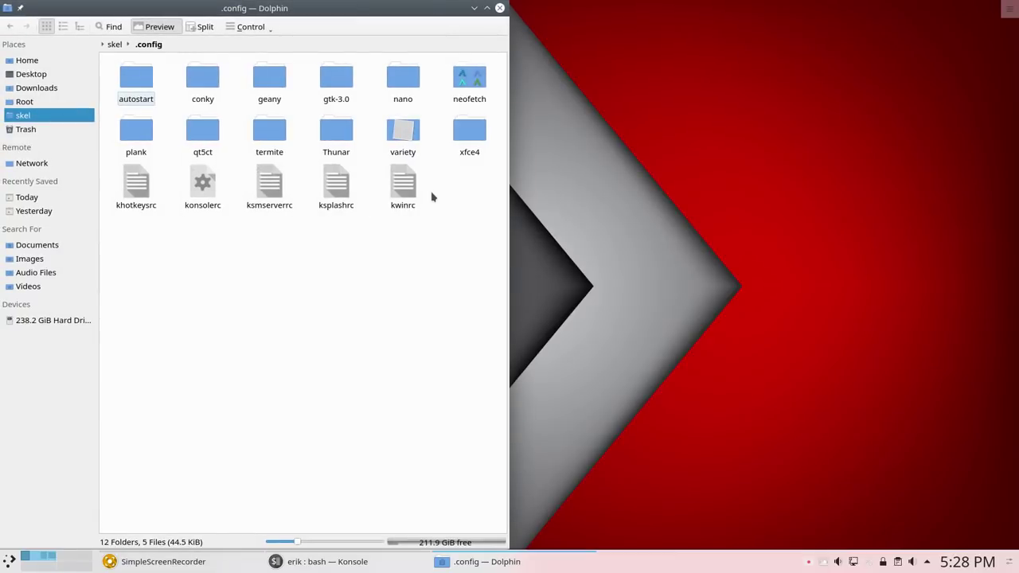
left_click_drag(287, 15, 5, 215)
Open the kwinrc file in Kate and restore its maximized window to a smaller size beside the file manager.
left_click(405, 188)
double_click(405, 188)
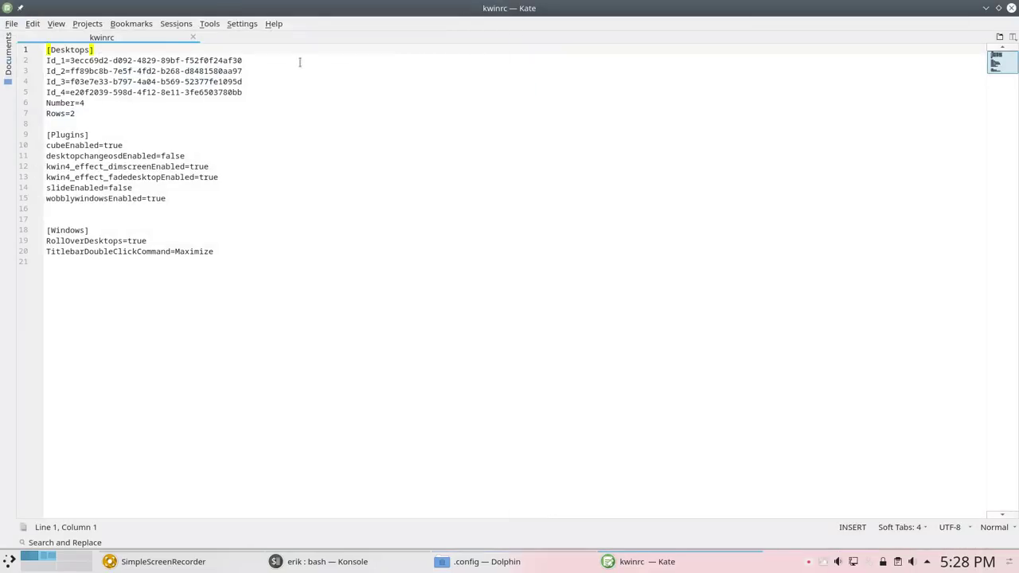
double_click(314, 16)
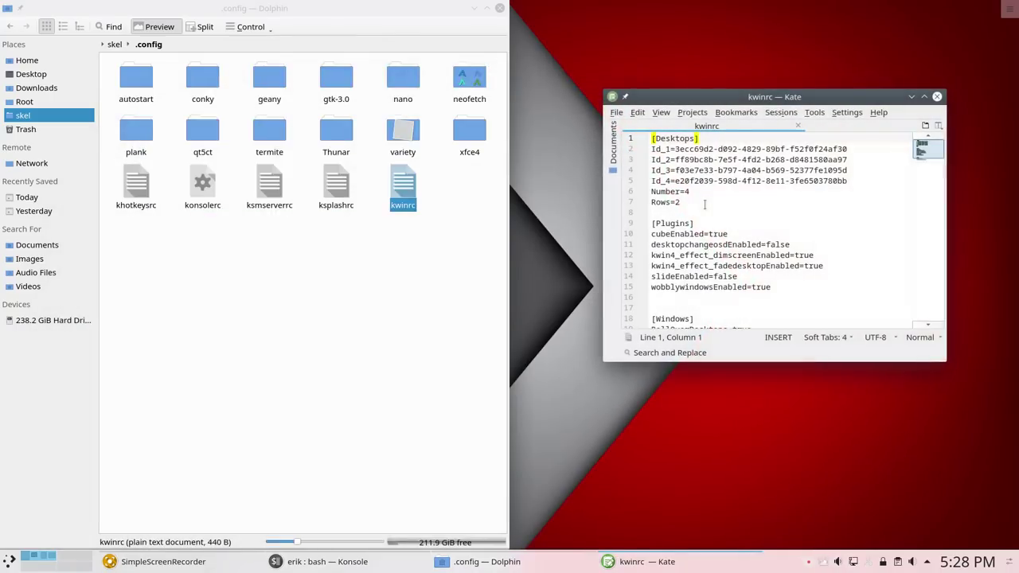
Switch to Desktop 2 and return to the desktop holding the kwinrc window.
left_click(75, 557)
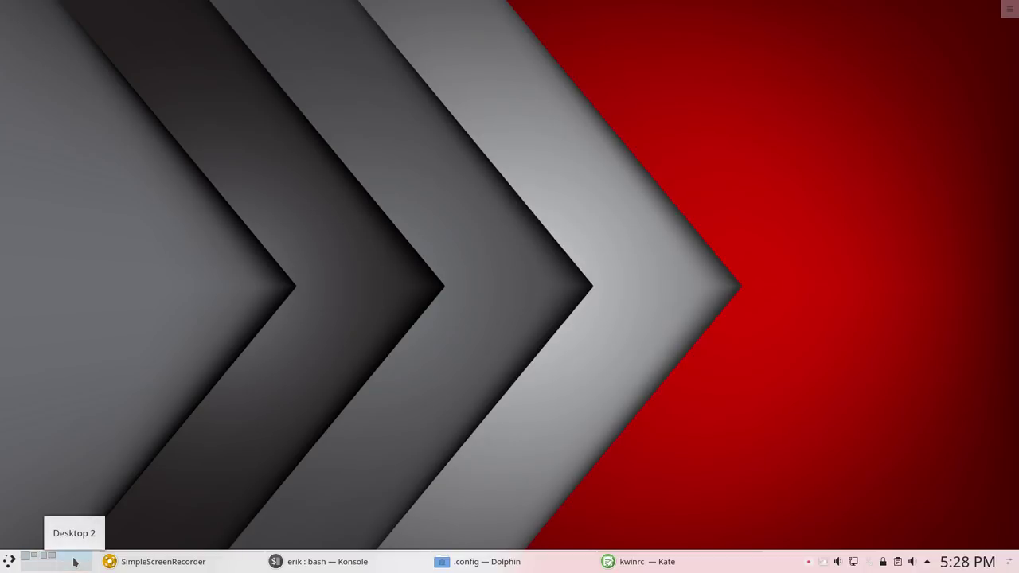
mouse_move(715, 570)
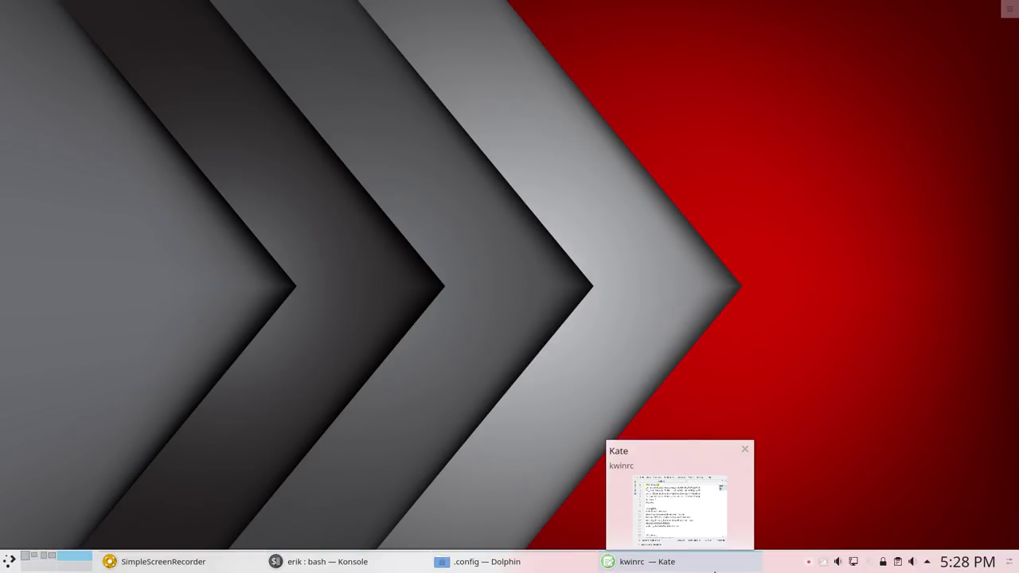
left_click(669, 562)
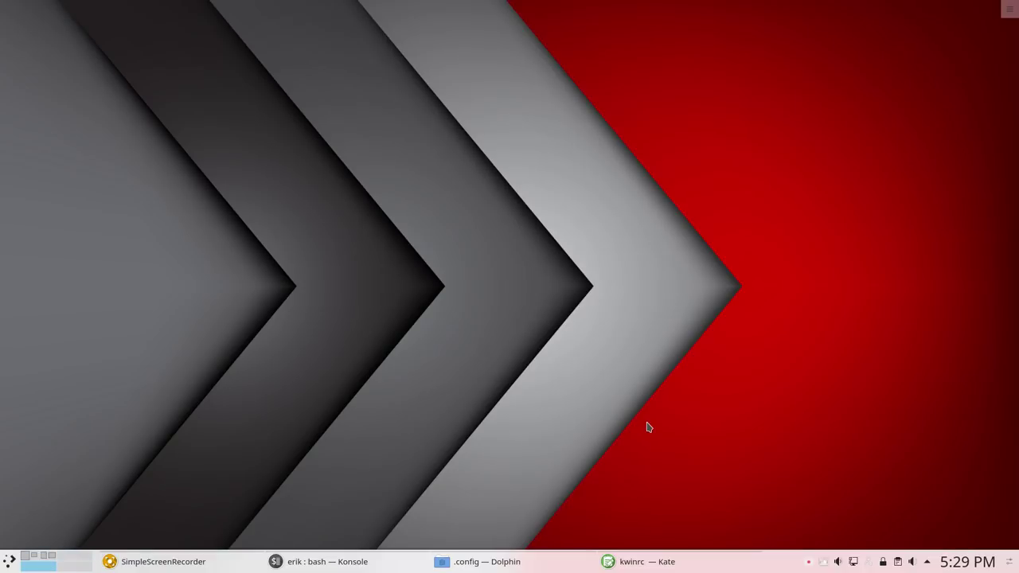
Cycle through all four virtual desktops, ending on the third one.
key("ctrl+F2")
key("ctrl+F1")
key("ctrl+F4")
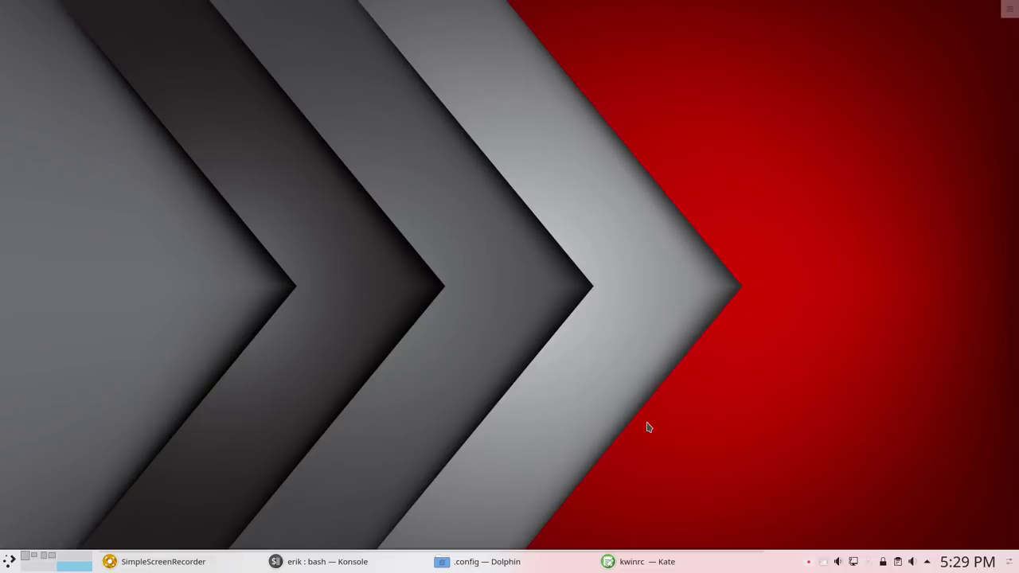
key("ctrl+F3")
key("ctrl+F2")
key("ctrl+F1")
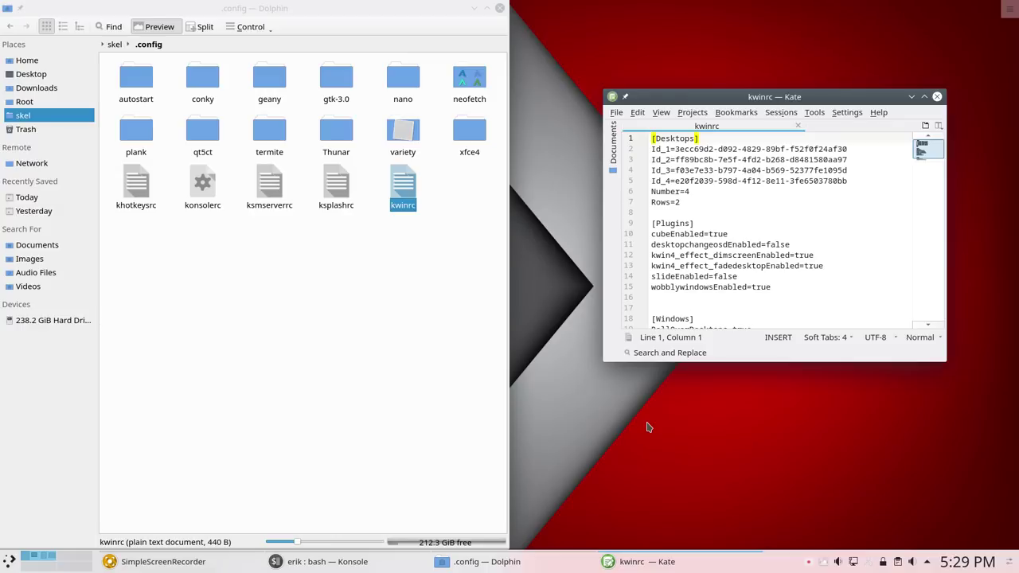
key("ctrl+F2")
key("ctrl+F3")
key("ctrl+F1")
key("ctrl+F3")
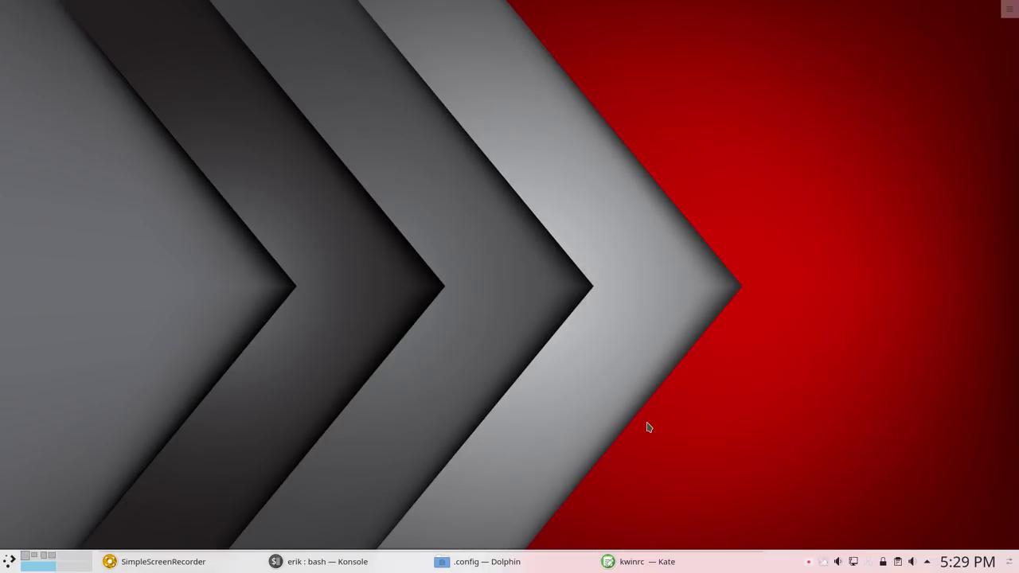
Return to the first virtual desktop and place the cursor on the cubeEnabled line in kwinrc.
key("ctrl+F1")
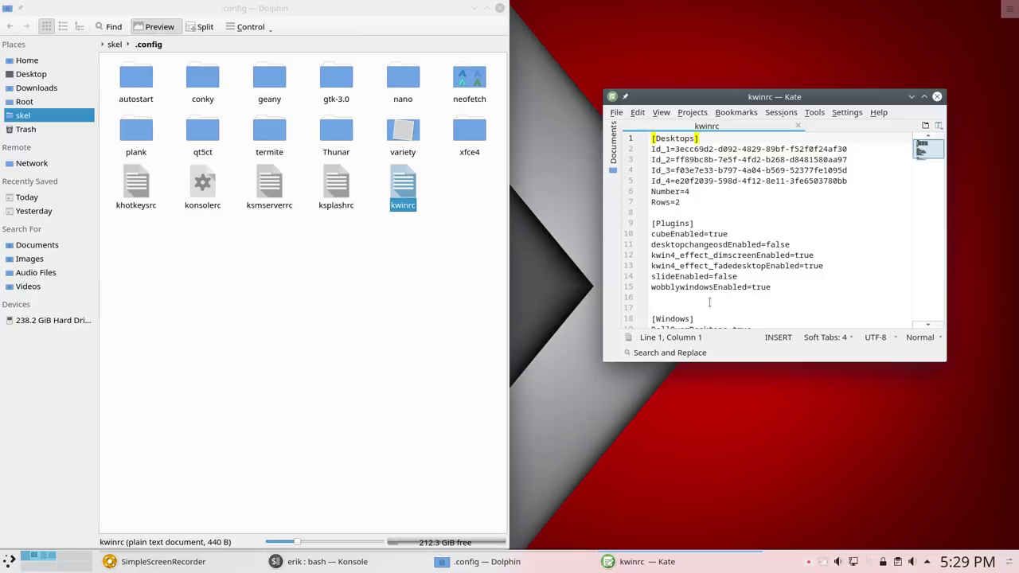
left_click(714, 233)
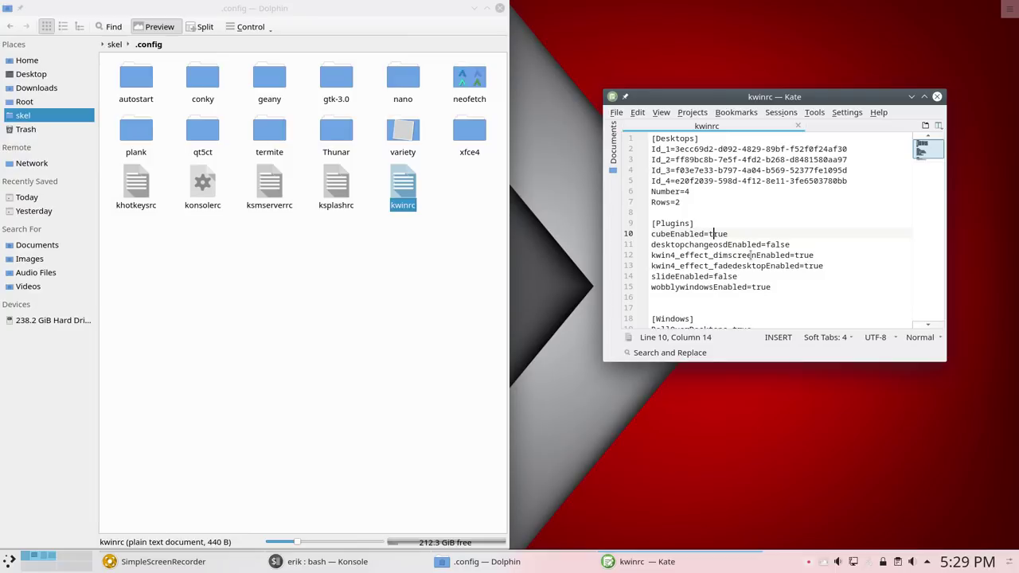
left_click(11, 559)
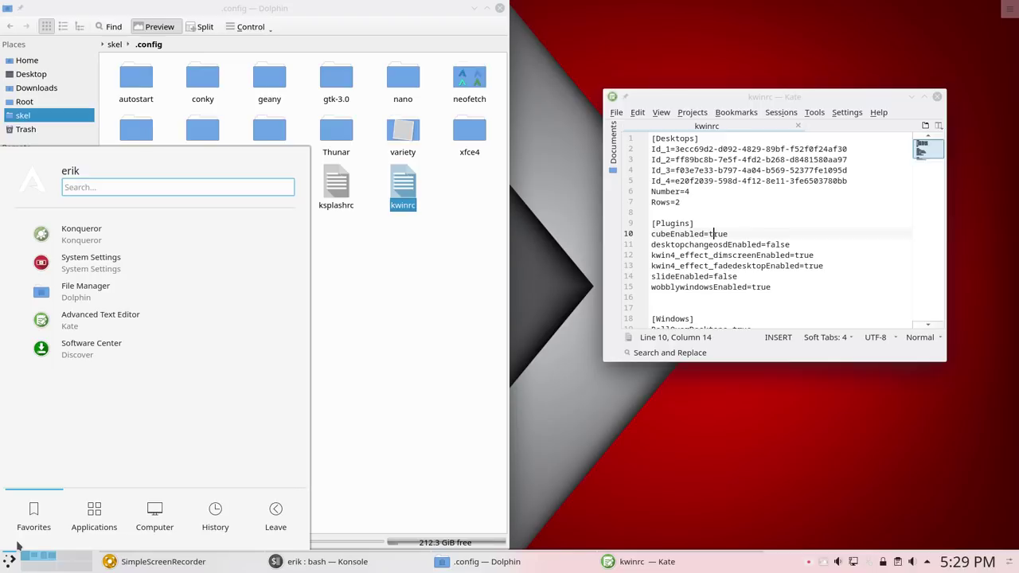
type("g")
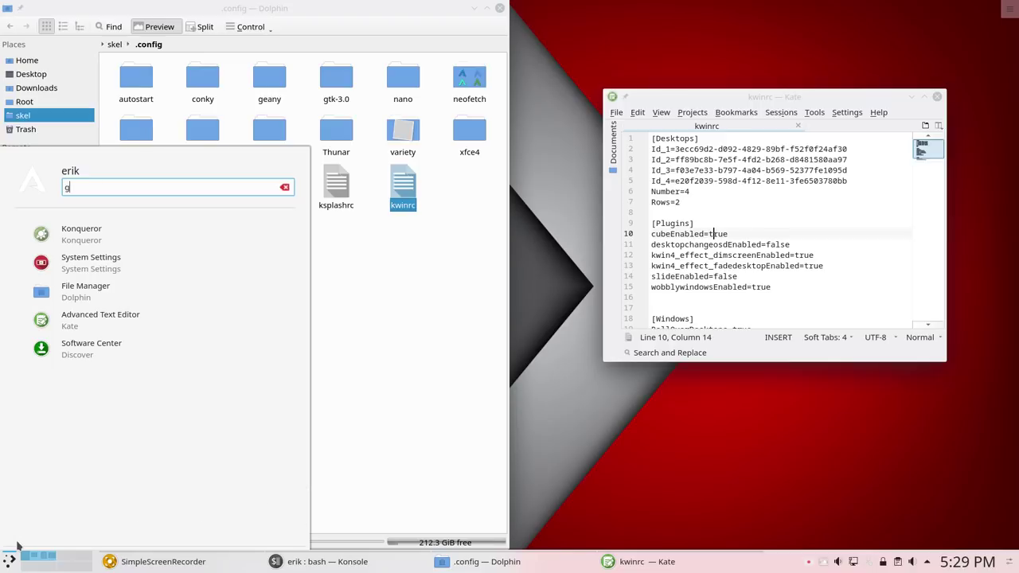
type("par")
left_click(387, 488)
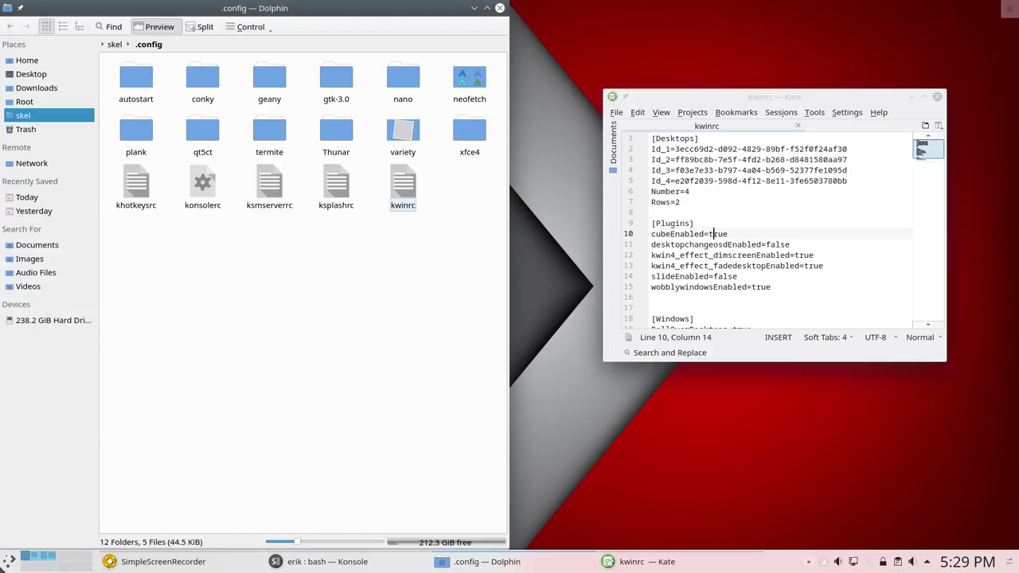
Launch GParted from the application launcher, authenticate with the account password, and close the partition editor.
left_click(9, 561)
type("gpa")
key("Return")
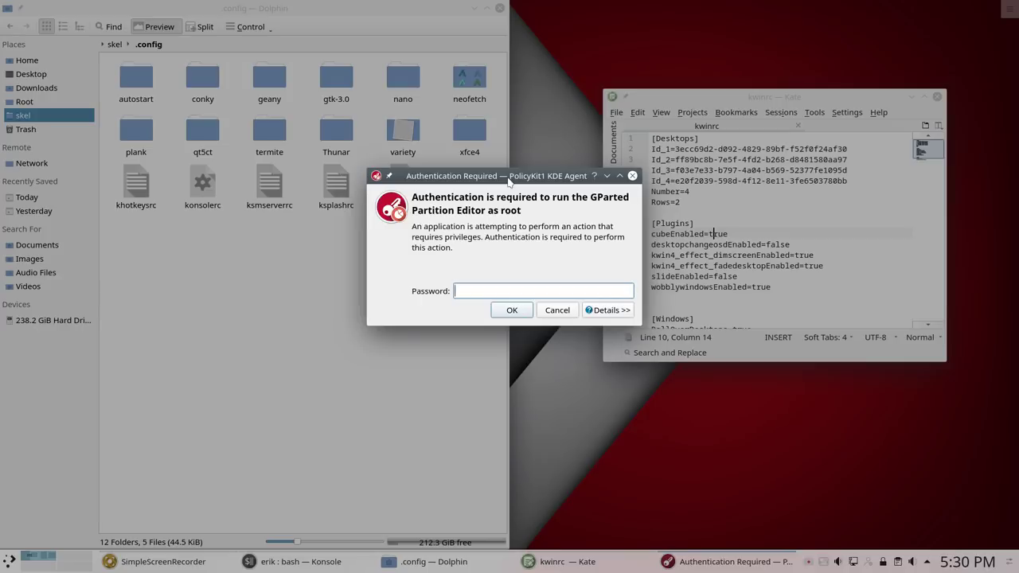
type("••••")
key("Return")
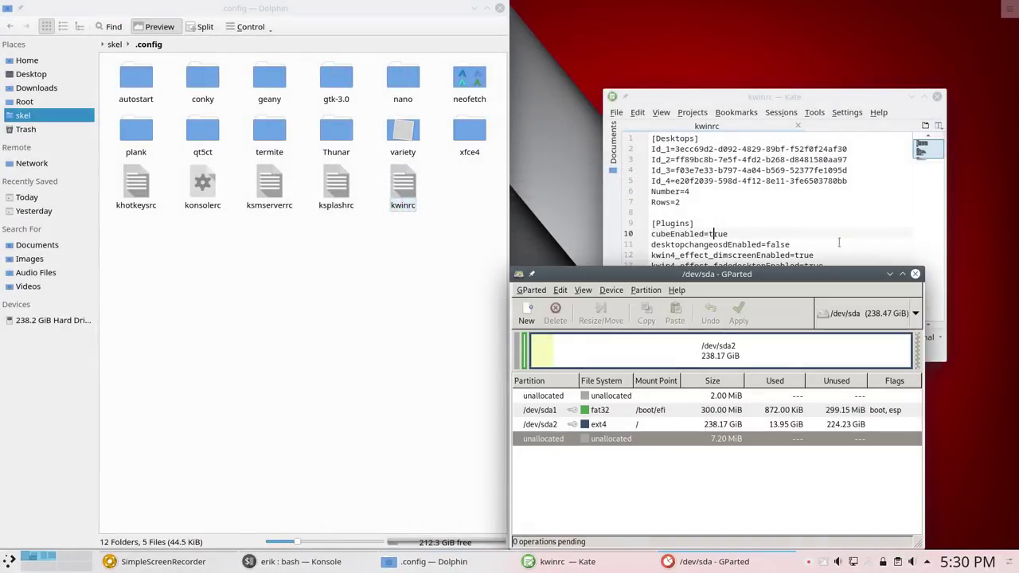
left_click(914, 273)
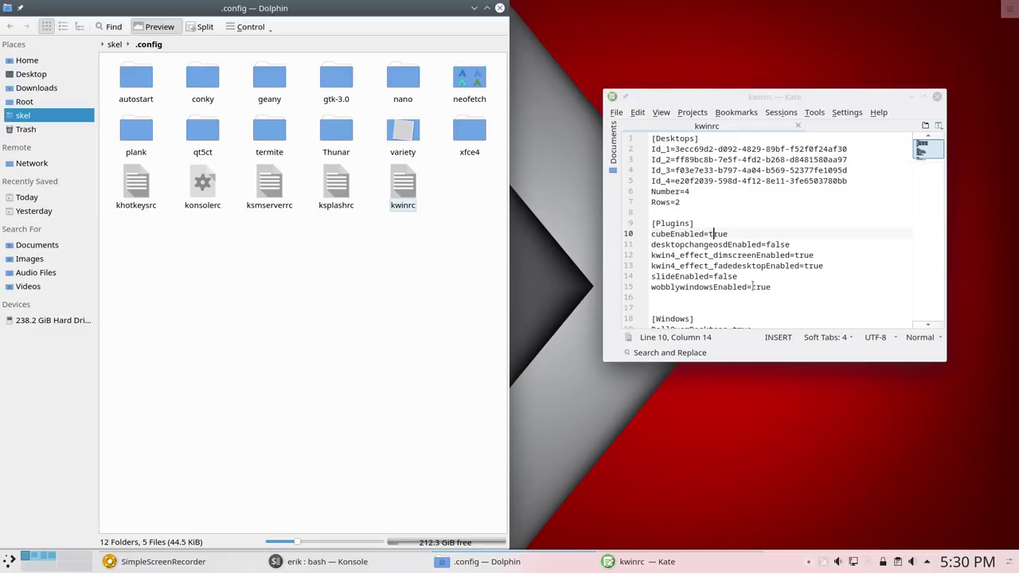
Highlight the slideEnabled=false line in kwinrc and examine the settings in its [Windows] section.
left_click_drag(739, 276, 648, 276)
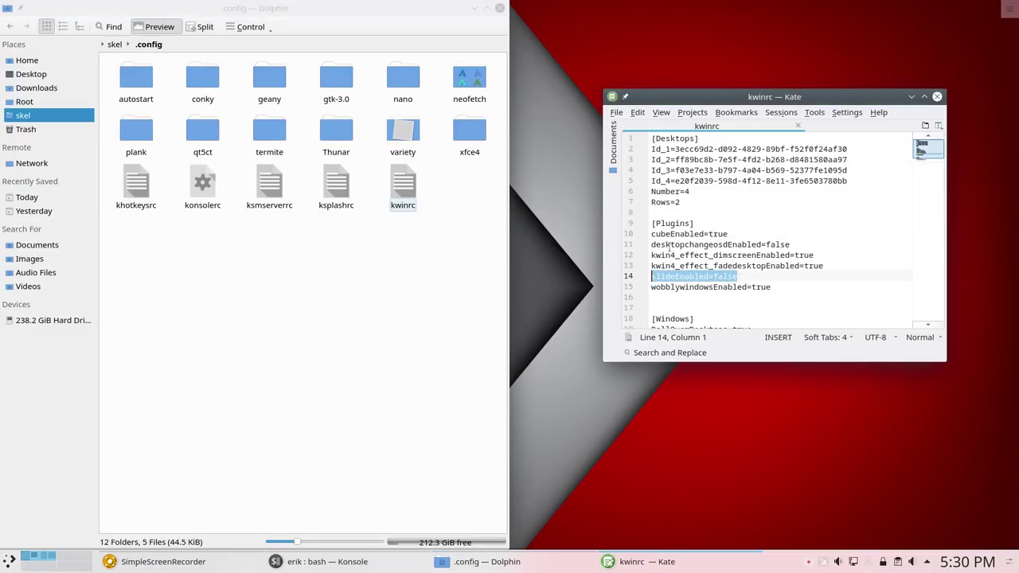
left_click(671, 245)
scroll(691, 299, "down", 1)
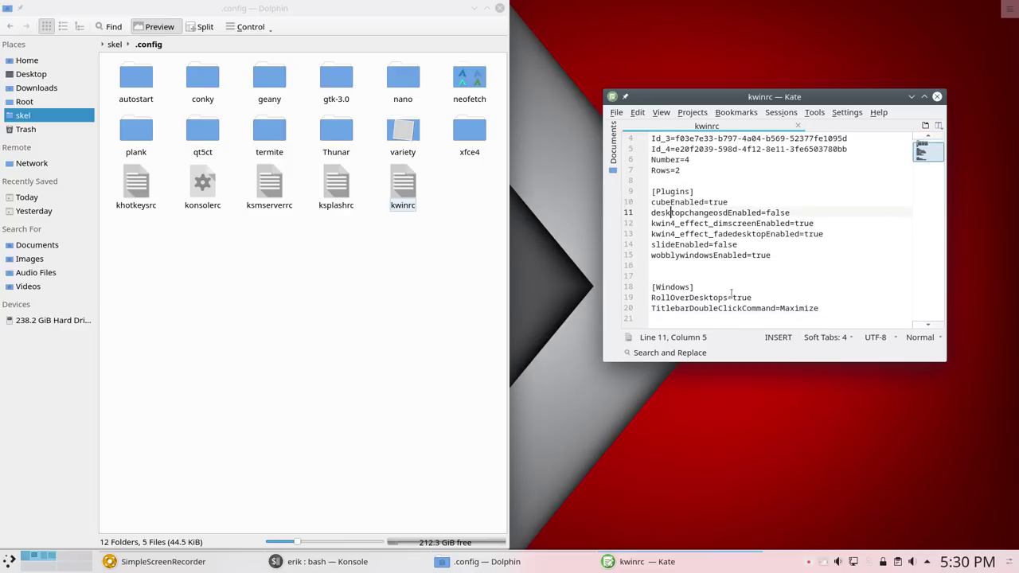
Maximize the kwinrc window, restore it to its smaller size, and close it.
double_click(803, 98)
double_click(556, 7)
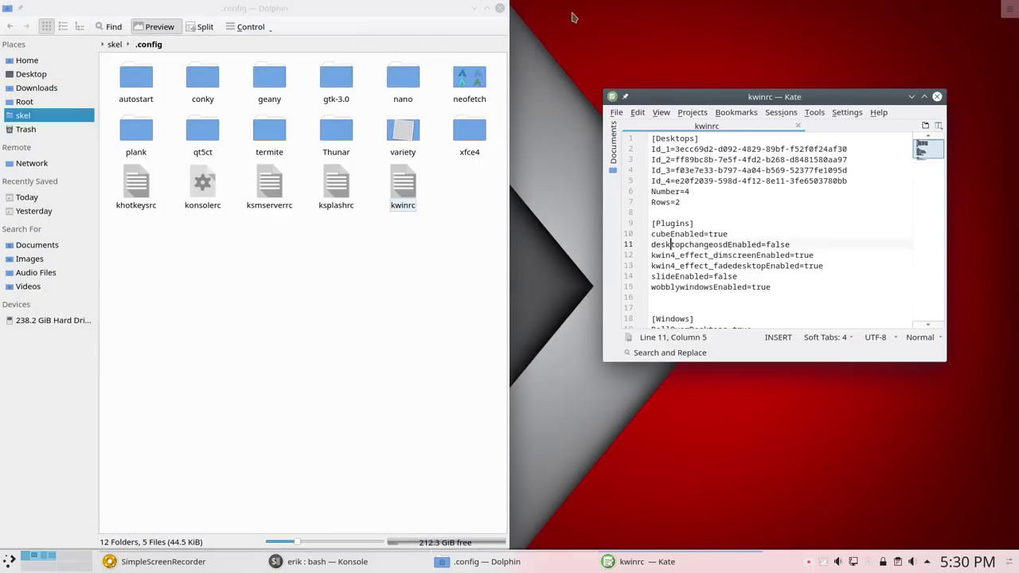
left_click(937, 96)
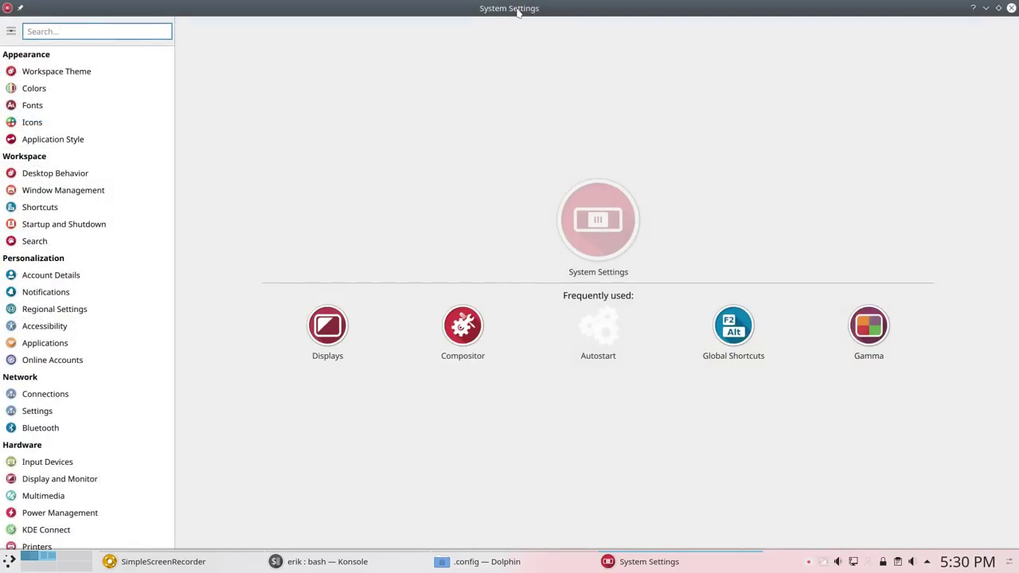
Show the Custom Shortcuts page in System Settings and expand the ArcoLinux group.
left_click(10, 562)
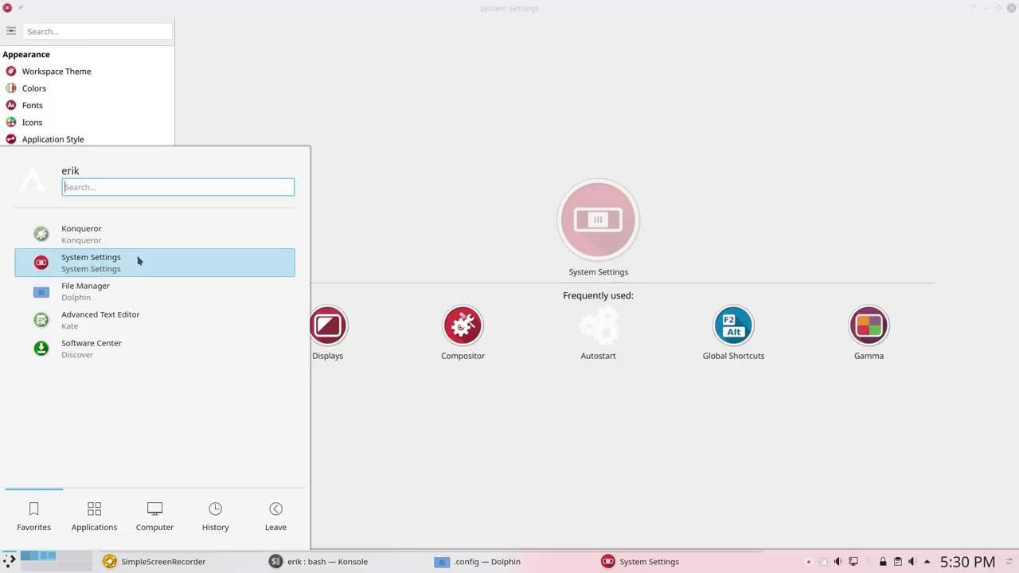
left_click(376, 143)
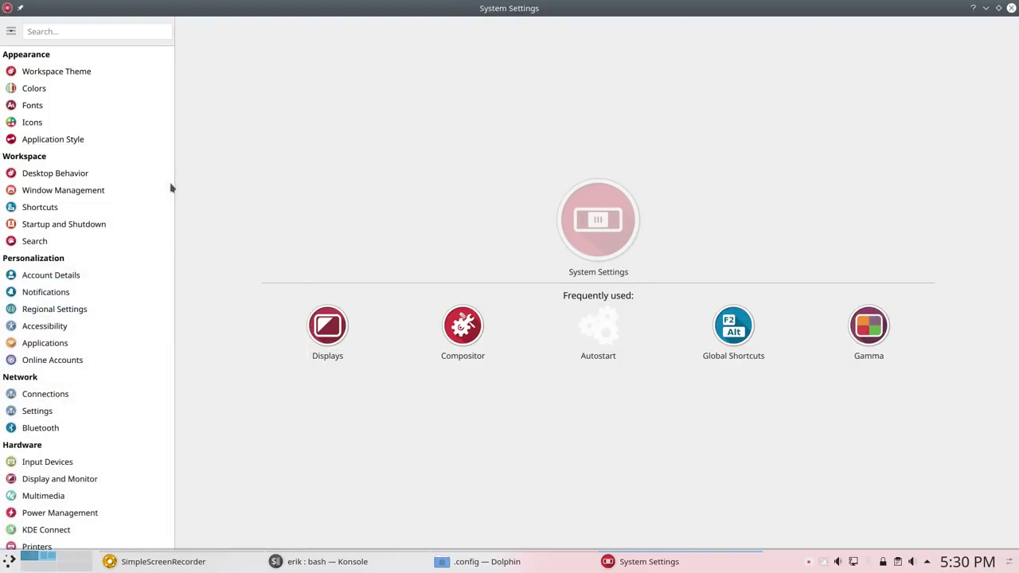
left_click(119, 207)
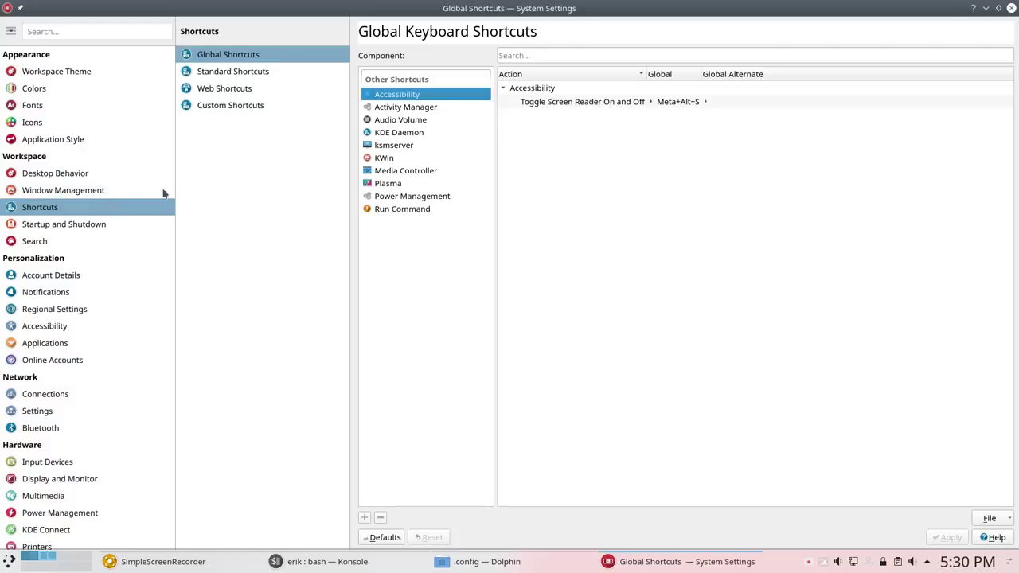
left_click(229, 114)
left_click(364, 119)
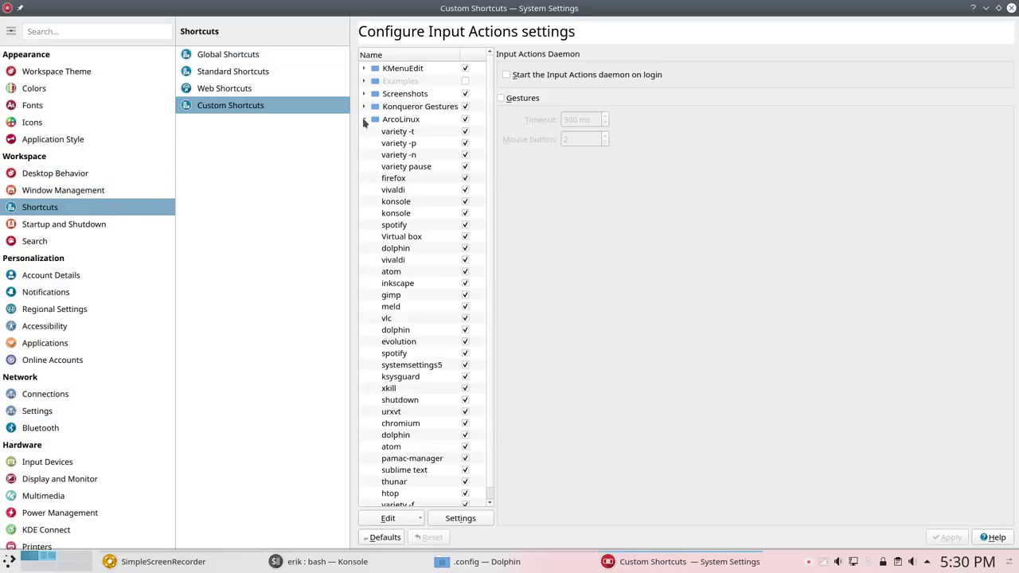
Disable and re-enable the ArcoLinux shortcut group, and close System Settings.
left_click(465, 120)
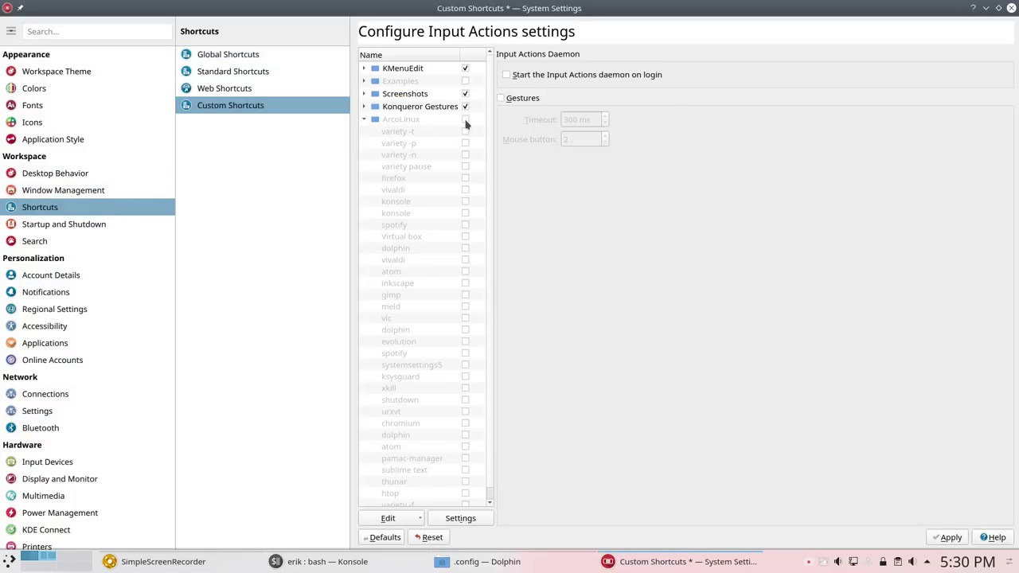
left_click(465, 120)
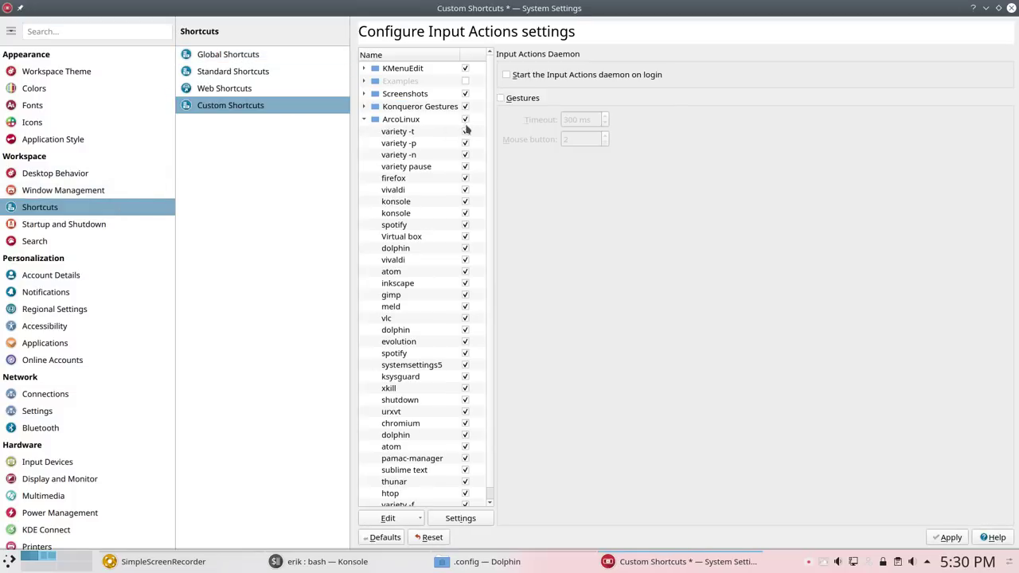
left_click(1011, 8)
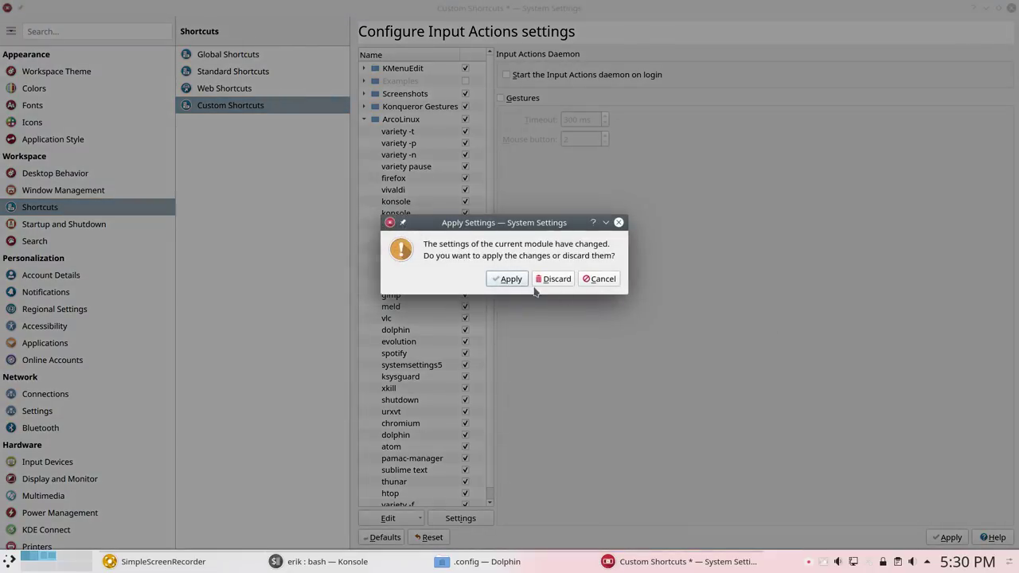
left_click(508, 342)
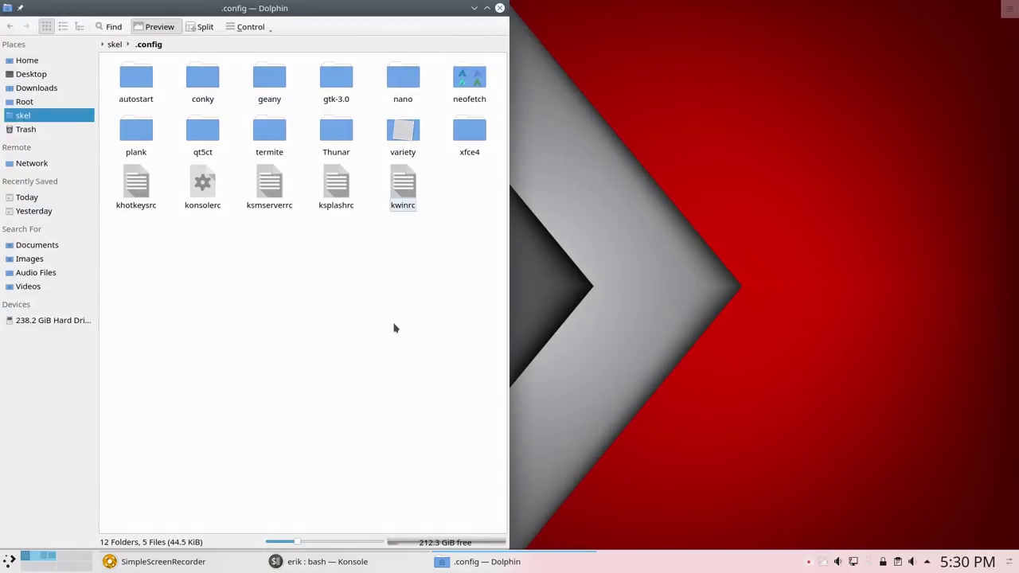
Open the ksplashrc file from skel's .config folder and move its window away from the file manager.
left_click(335, 193)
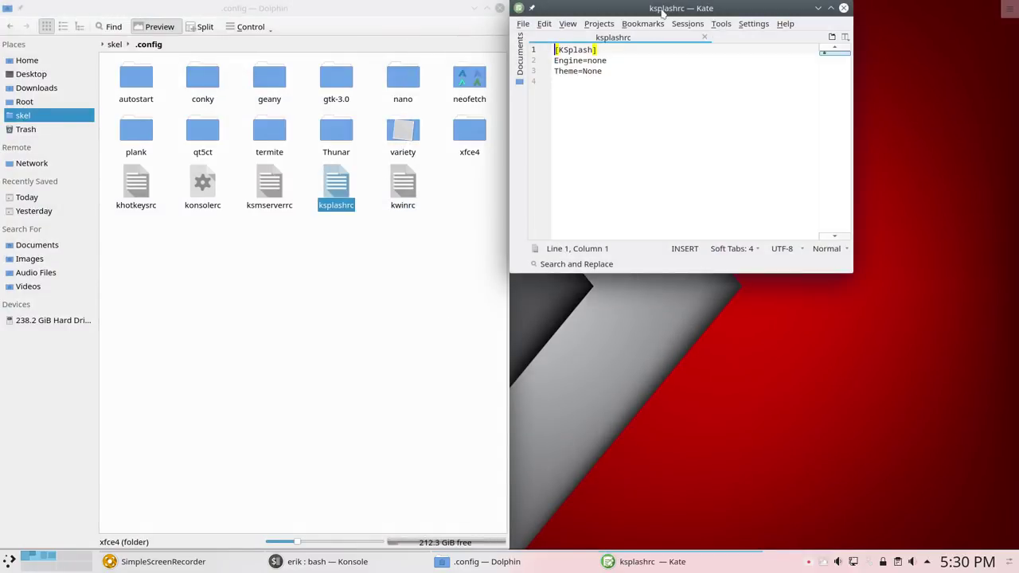
left_click_drag(663, 12, 732, 84)
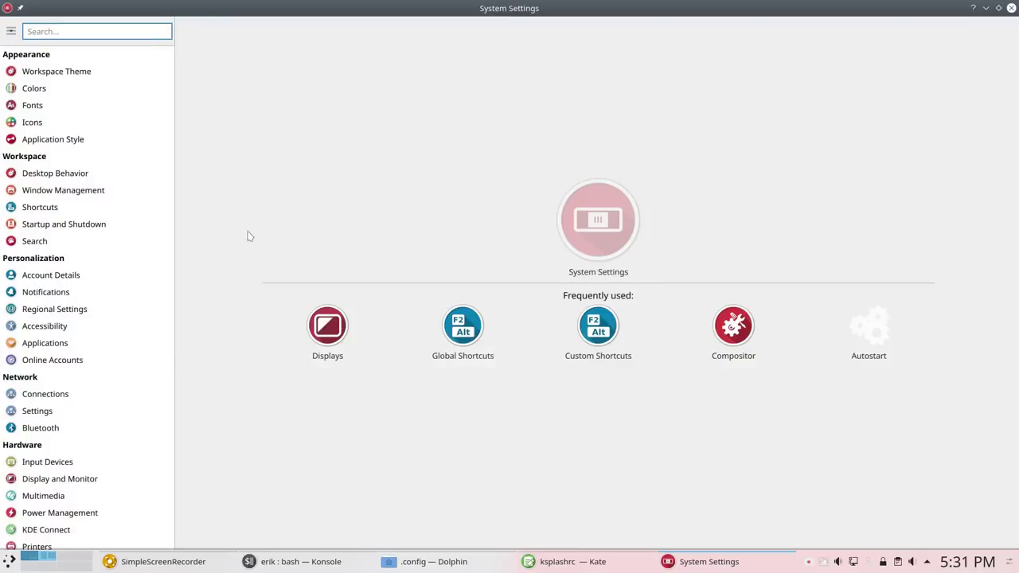
Examine the Workspace Theme settings up to the Splash Screen page, and close System Settings and the ksplashrc window.
left_click(69, 73)
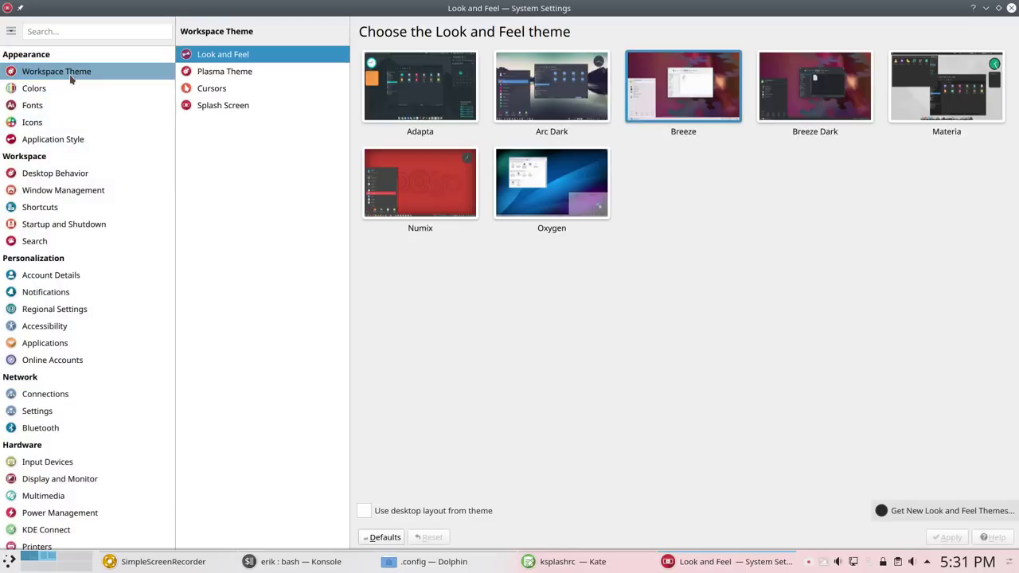
left_click(232, 74)
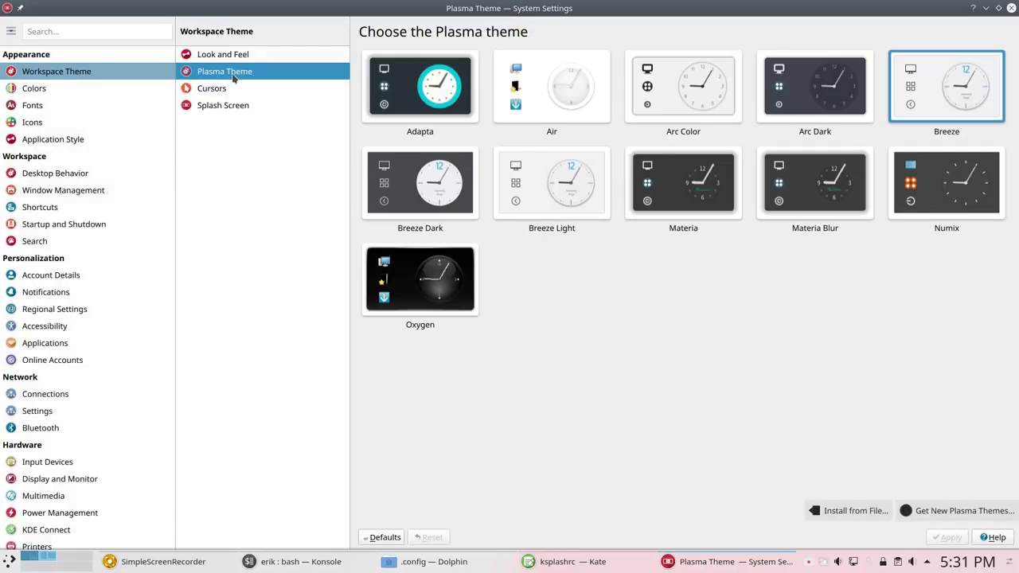
left_click(227, 105)
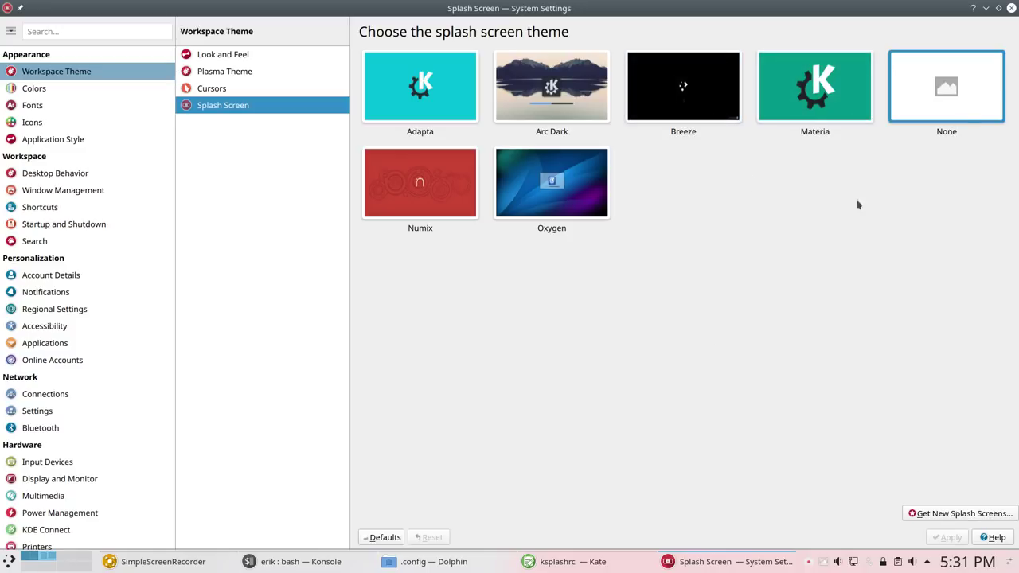
left_click(1010, 10)
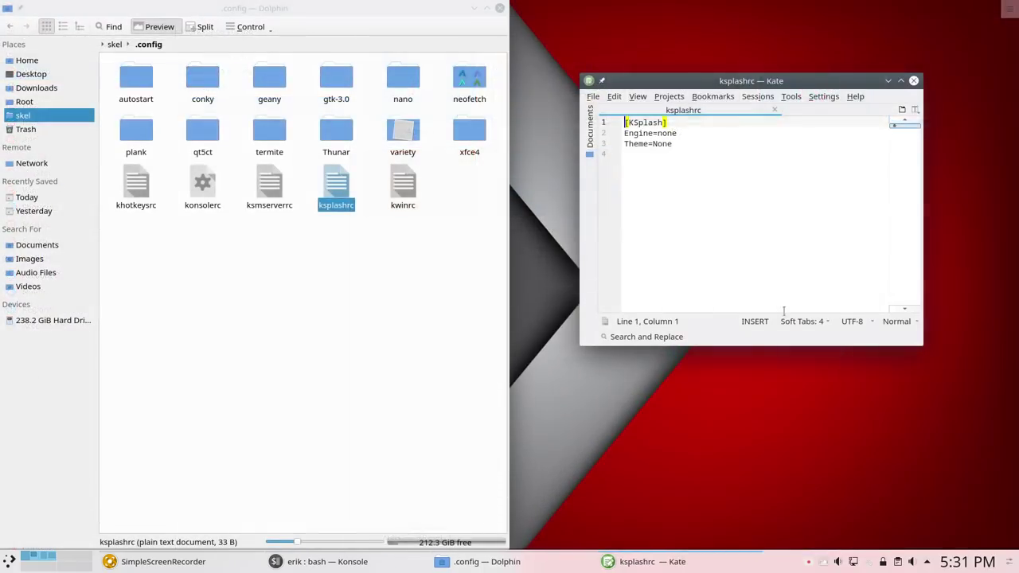
left_click(913, 81)
Open the ksmserverrc file from skel's .config folder and move its window away from the file manager.
double_click(271, 191)
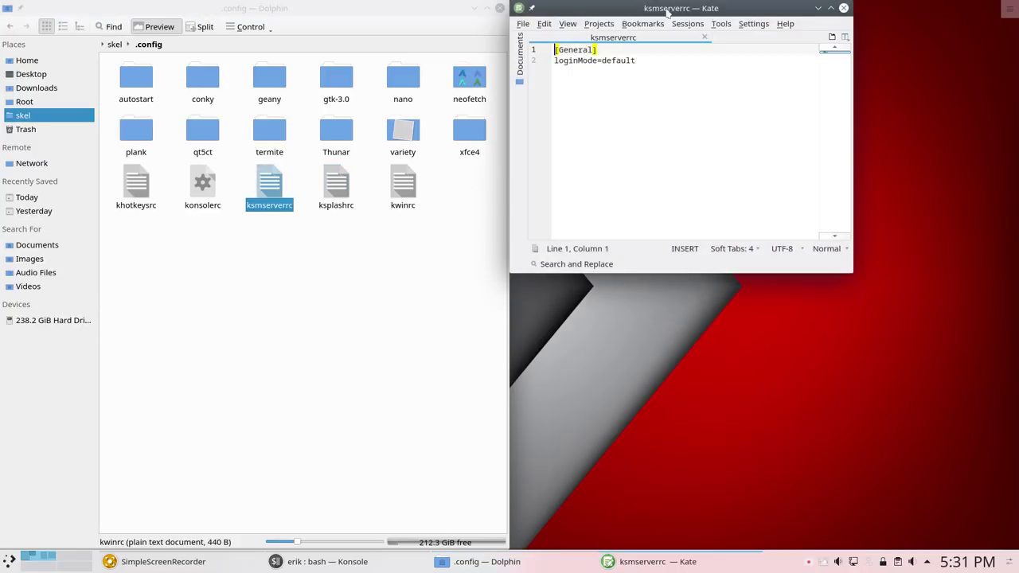
left_click_drag(667, 8, 803, 102)
Show the Desktop Session page under Startup and Shutdown and restore the System Settings window to a smaller size beside ksmserverrc.
mouse_move(276, 564)
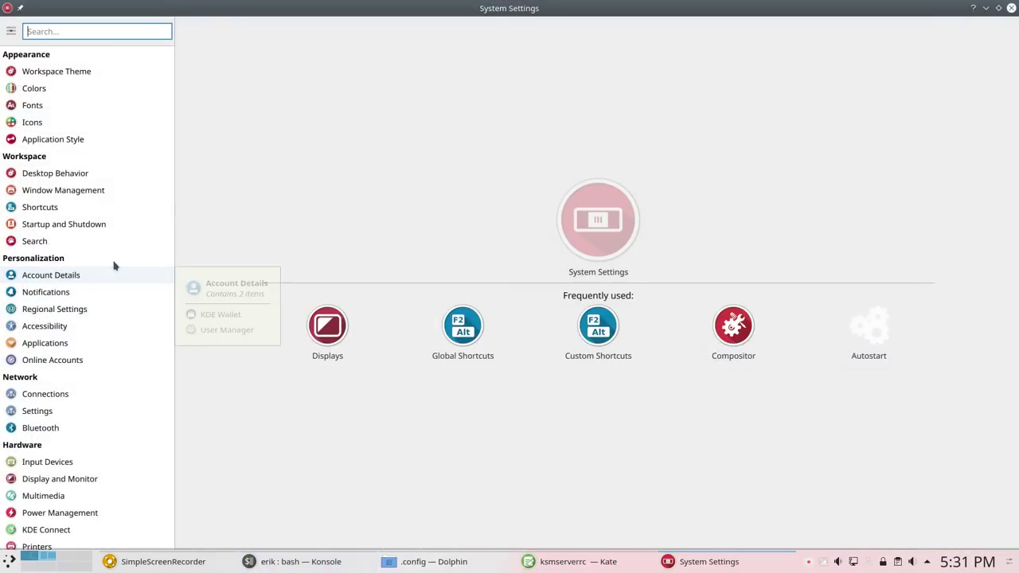
left_click(96, 227)
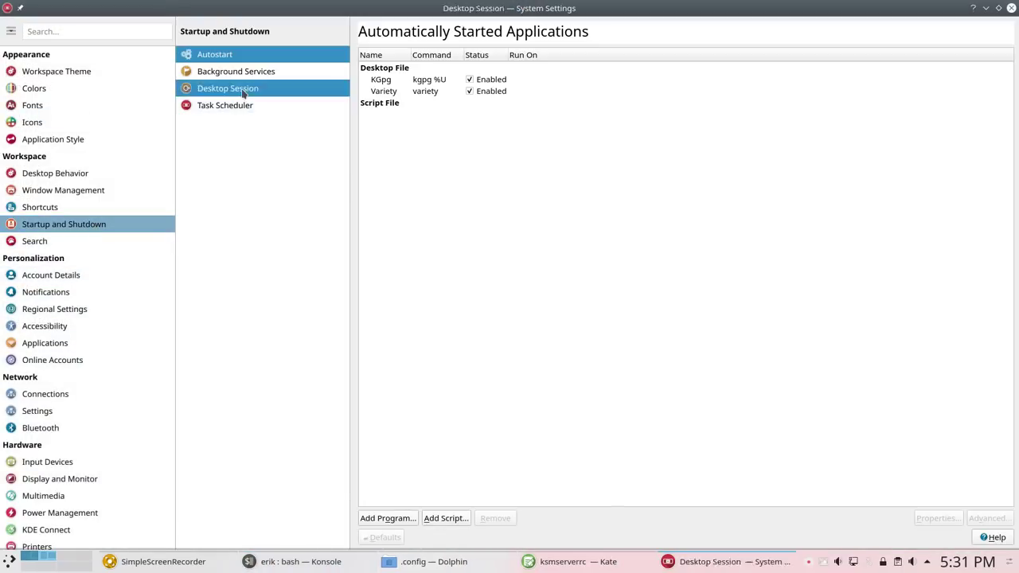
left_click(245, 92)
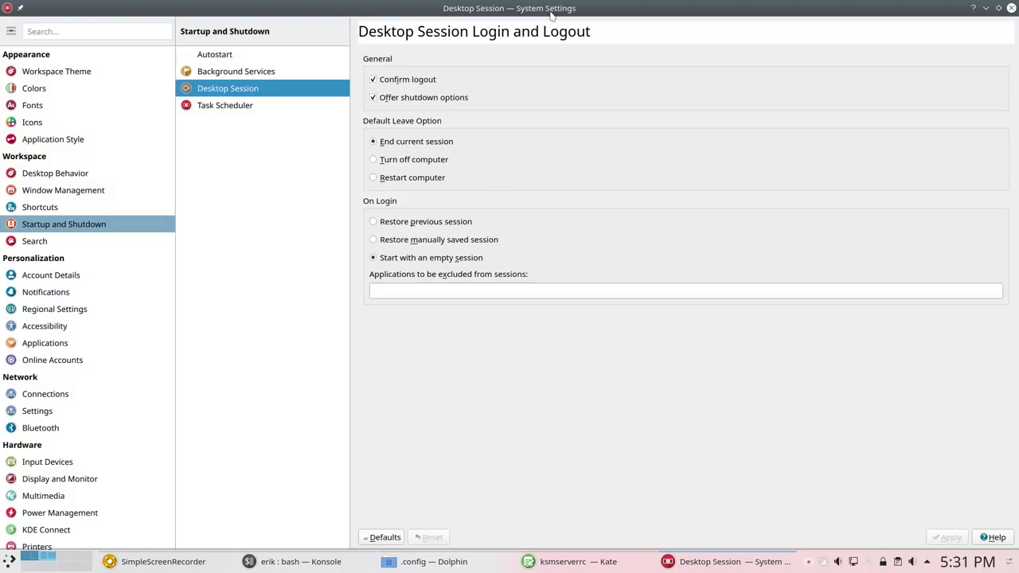
left_click_drag(551, 10, 341, 51)
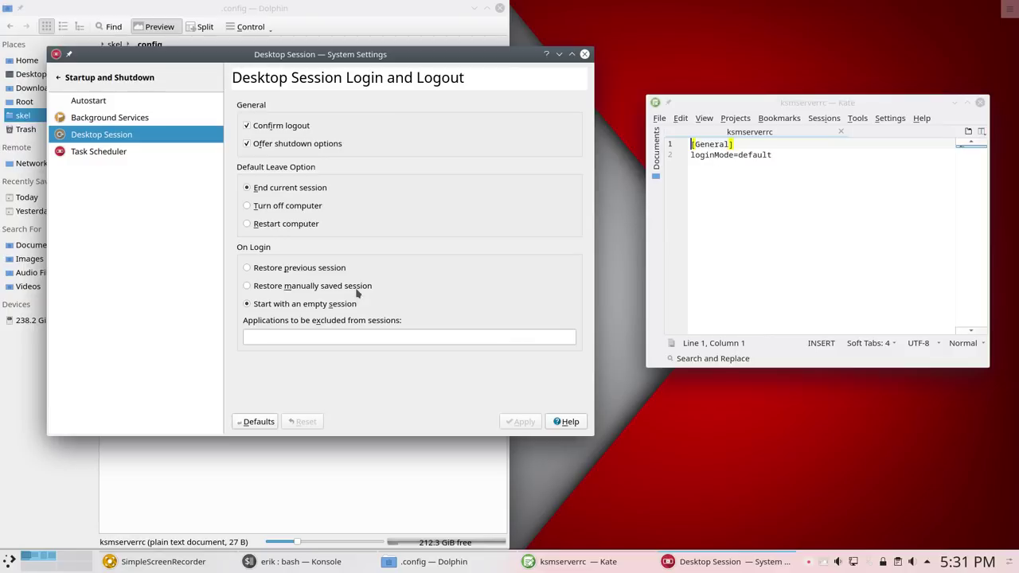
Set the On Login option to Restore previous session, apply it, and check the ksmserverrc file.
left_click(289, 269)
left_click(522, 421)
left_click(724, 276)
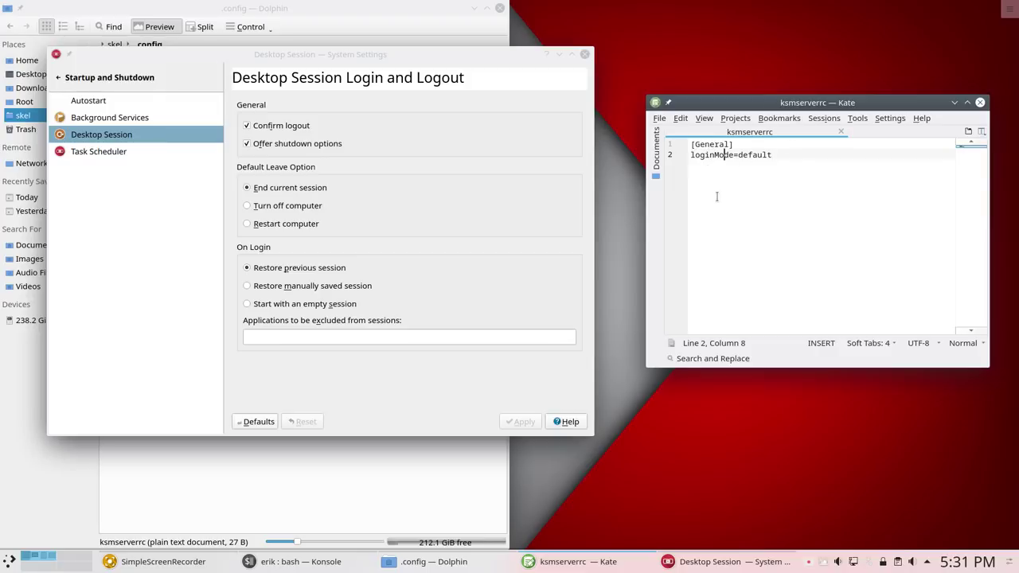
Set the On Login option to Start with an empty session, apply it, and close System Settings.
left_click(293, 306)
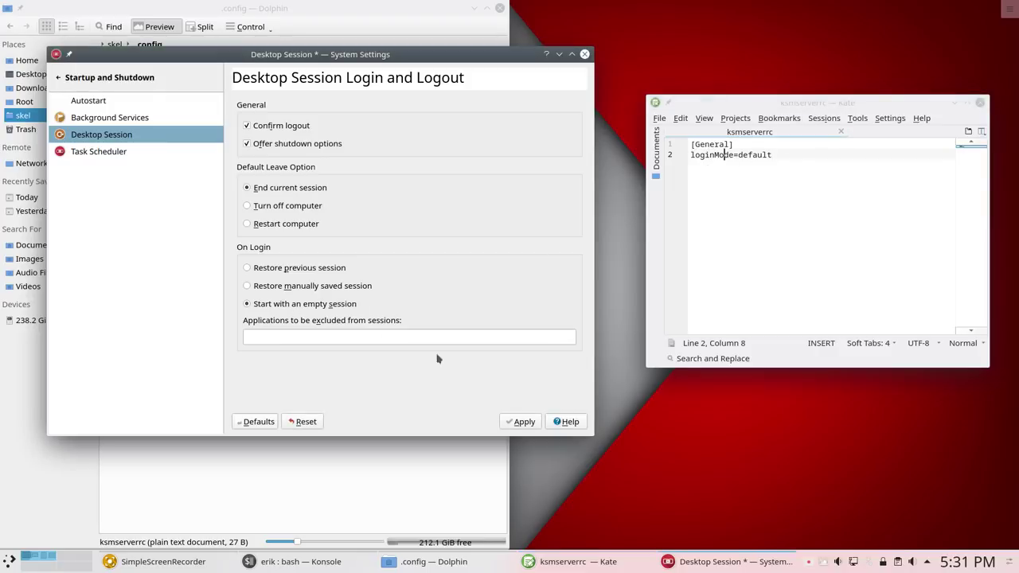
left_click(516, 422)
left_click(792, 178)
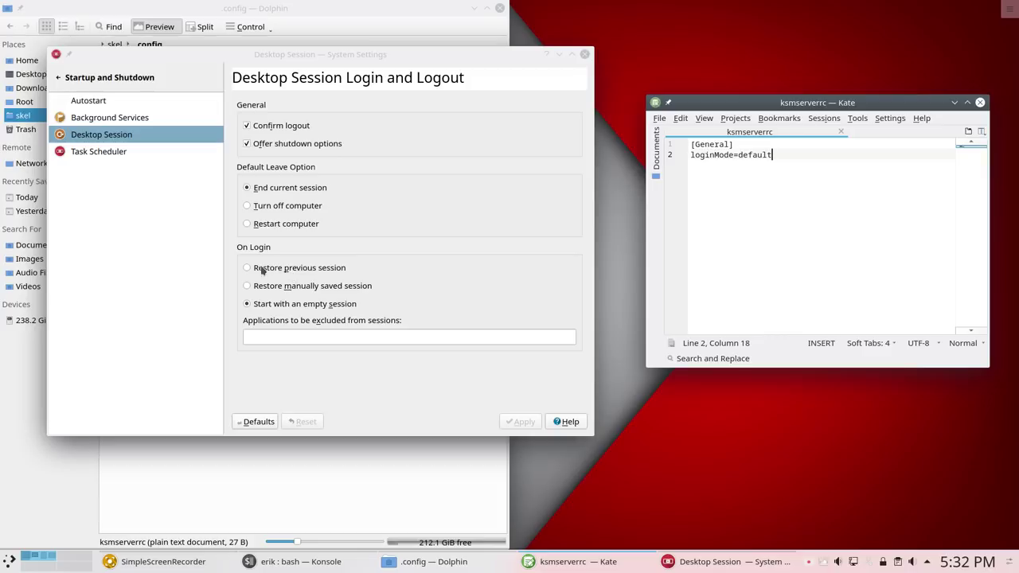
left_click(584, 54)
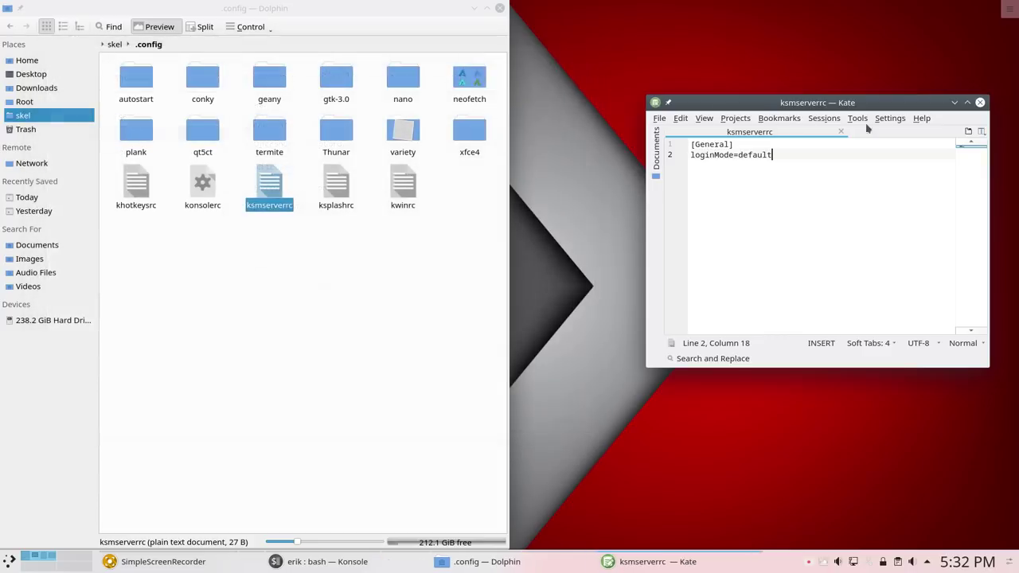
Close ksmserverrc, open the konsolerc file from skel's .config folder for viewing, and move its window away from the file manager.
left_click(980, 103)
left_click(202, 183)
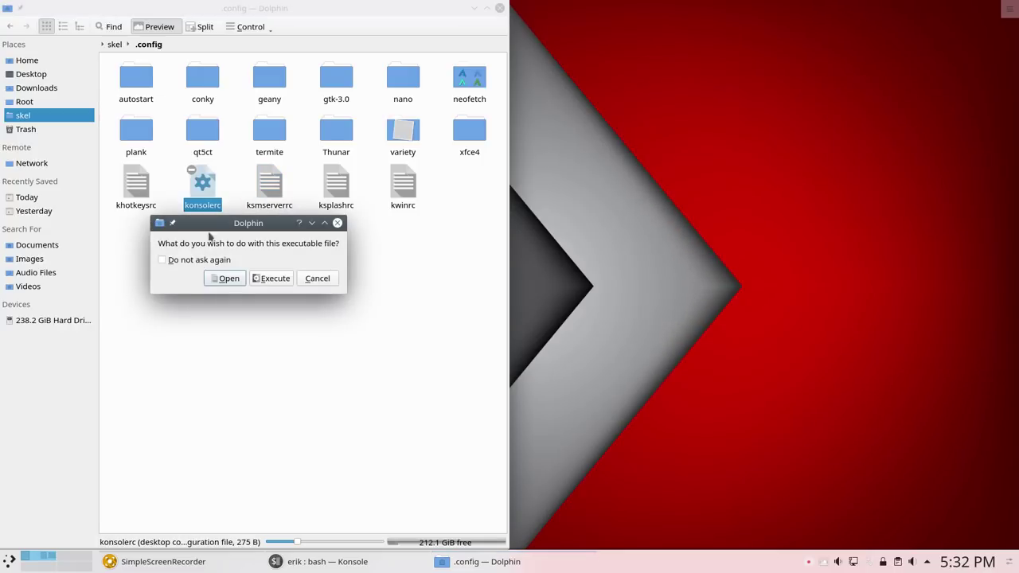
left_click(226, 278)
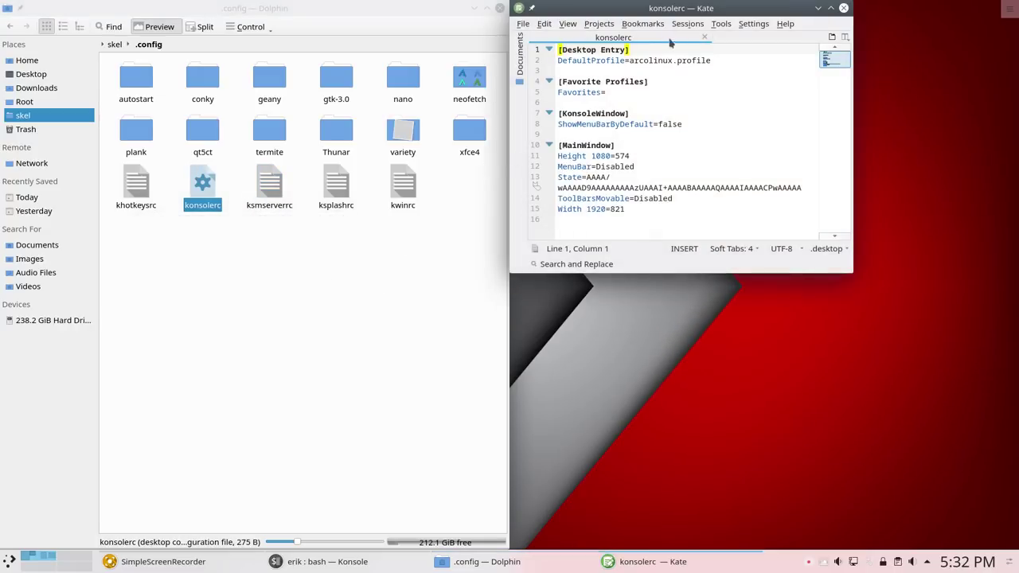
left_click_drag(688, 11, 749, 102)
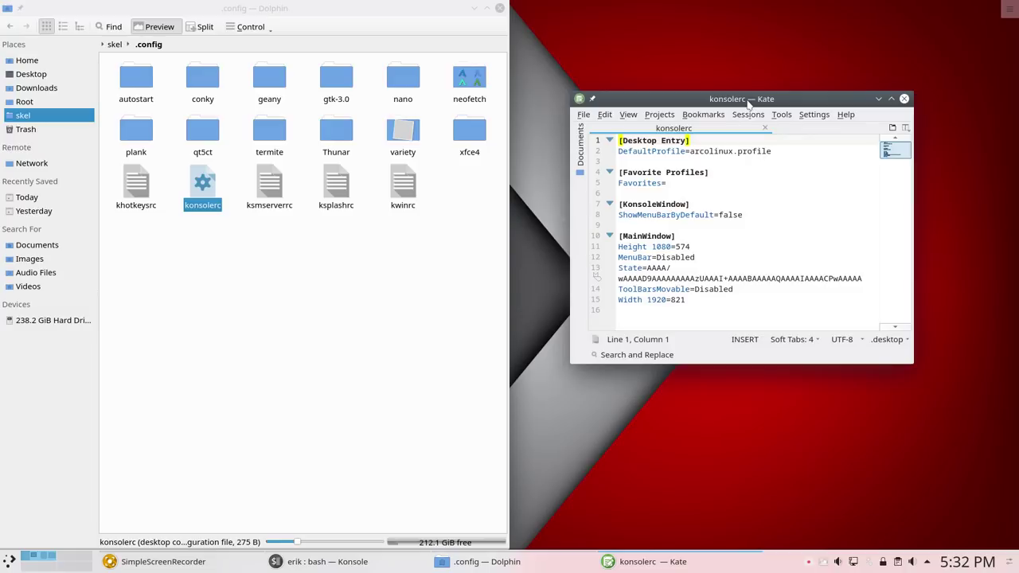
Open a new terminal window and compare it with the arcolinux.profile default profile named in konsolerc.
key("ctrl+alt+t")
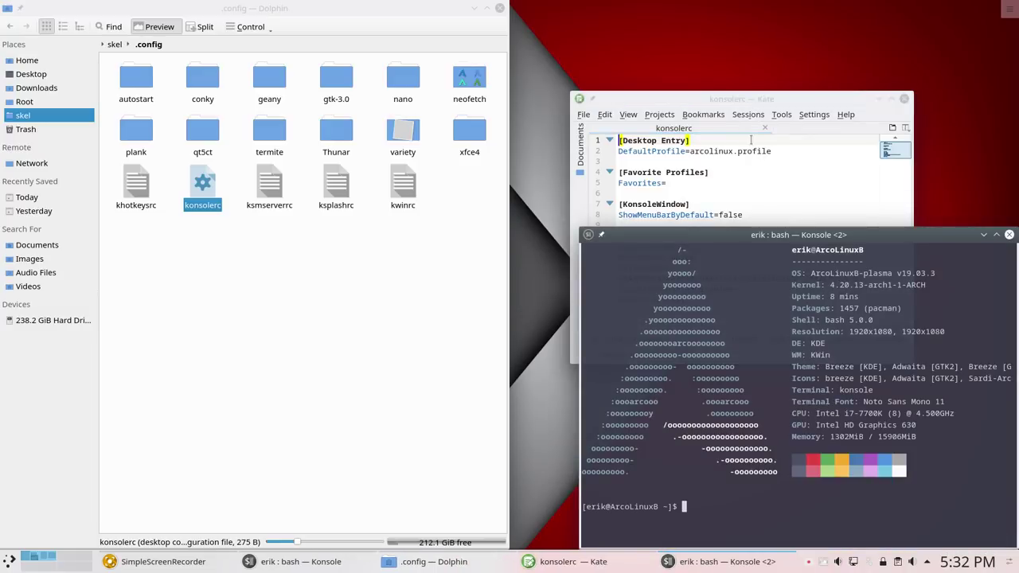
left_click_drag(804, 236, 306, 84)
left_click_drag(382, 239, 343, 239)
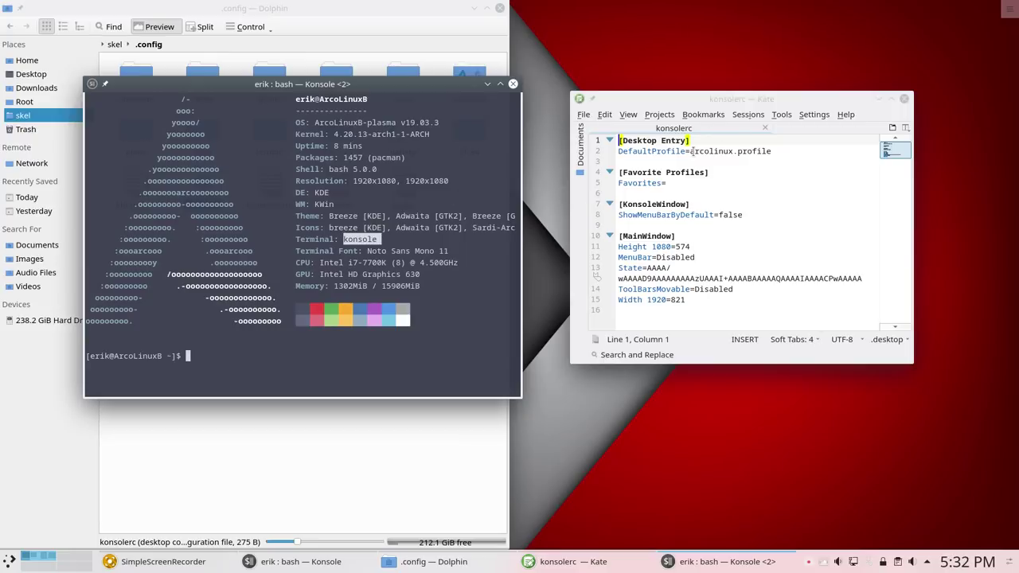
left_click_drag(691, 151, 777, 151)
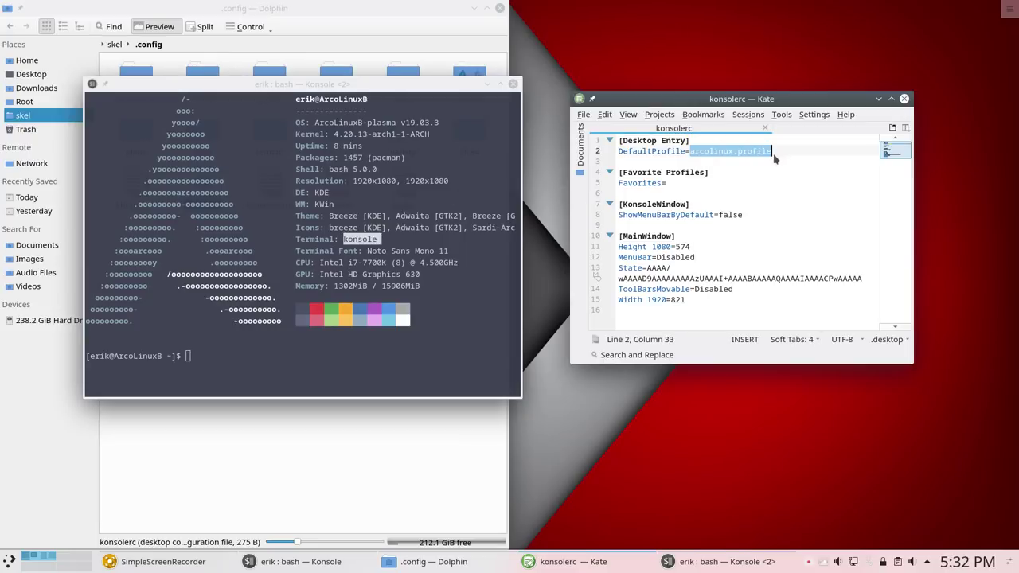
left_click(467, 209)
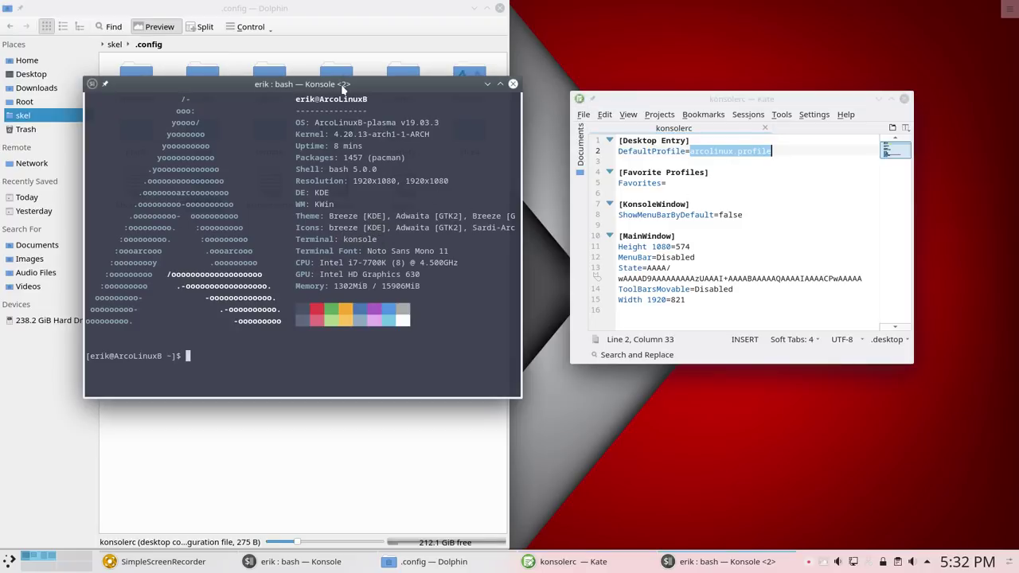
left_click_drag(342, 87, 769, 215)
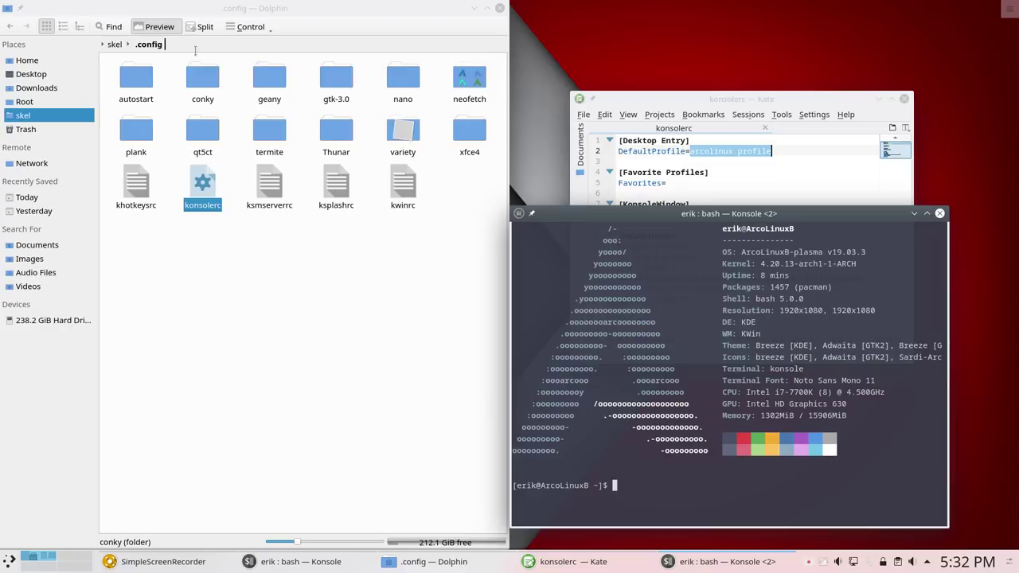
Open the arcolinux.profile file from skel's .local/share/konsole folder.
left_click(116, 44)
left_click(259, 87)
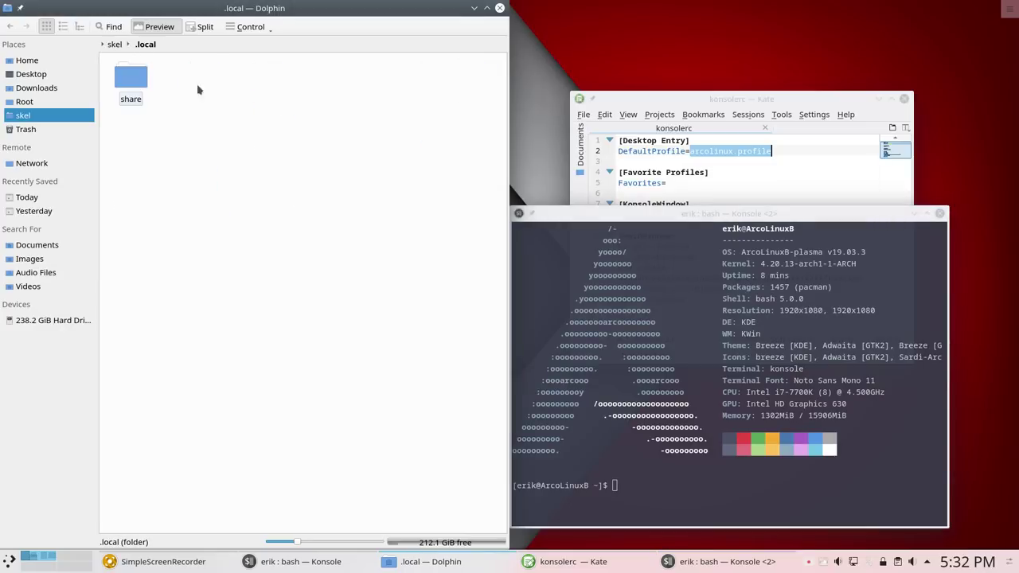
left_click(135, 79)
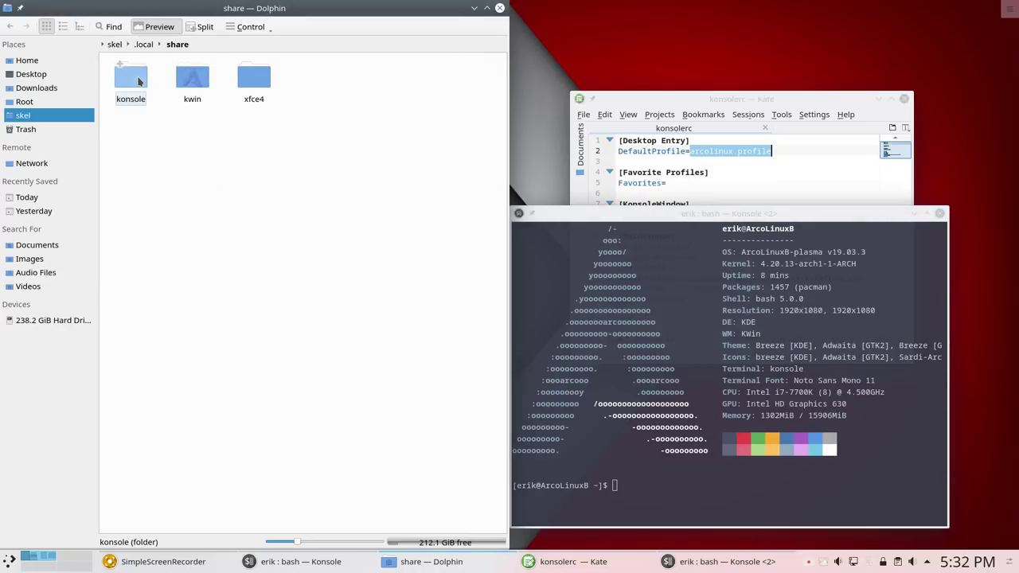
left_click(139, 81)
left_click(137, 83)
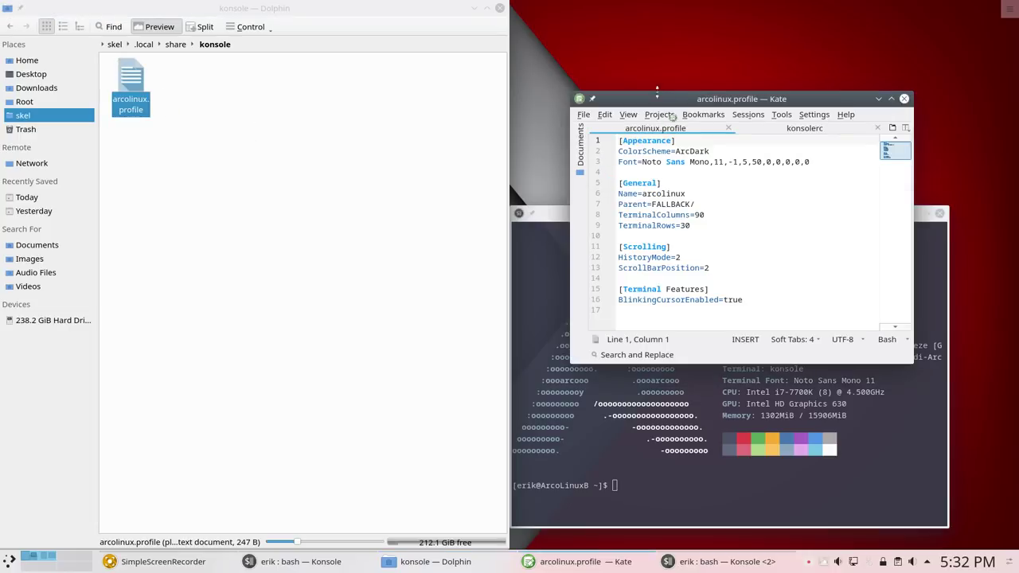
Place arcolinux.profile beside the terminal and highlight its ColorScheme value ArcDark to compare it with the terminal's look.
left_click_drag(679, 100, 195, 120)
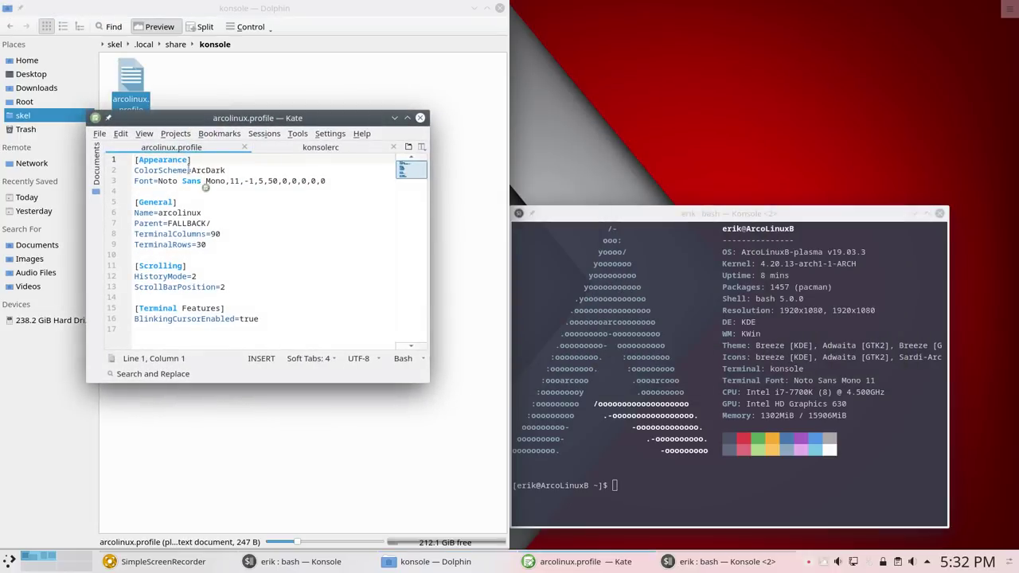
double_click(193, 170)
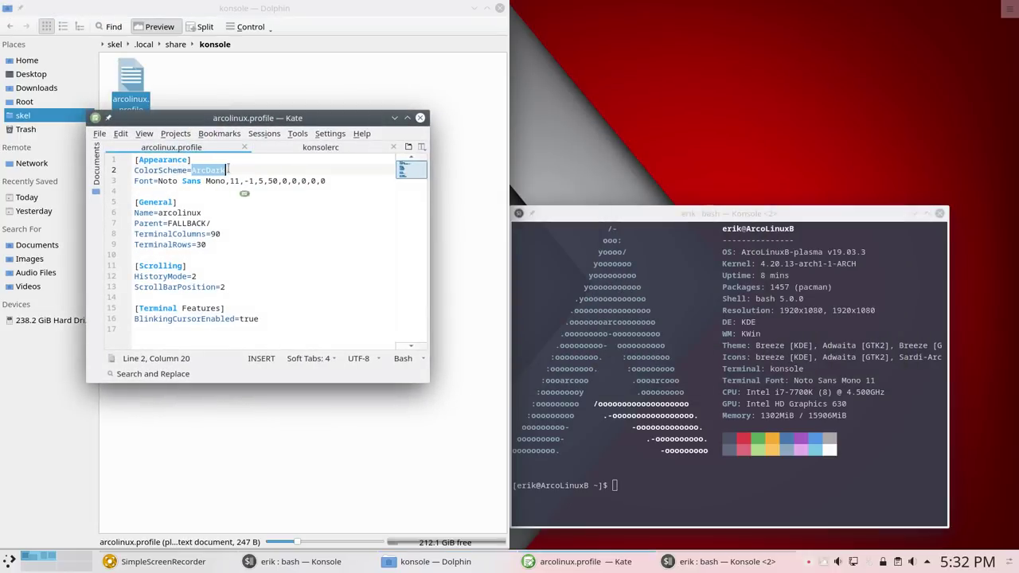
left_click(617, 212)
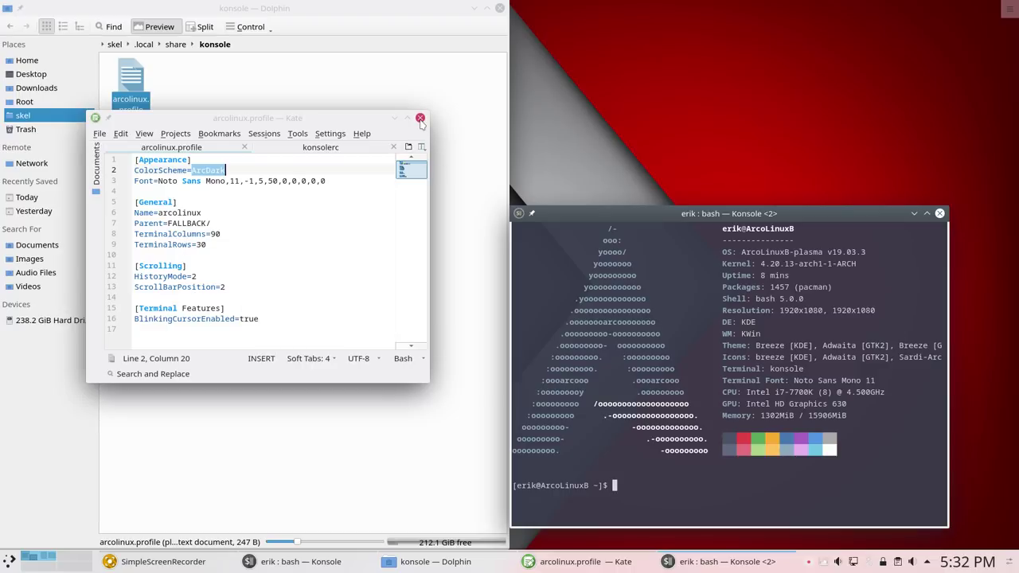
Close the text editor and the extra terminal, maximize the file manager, and return to skel's .config folder.
left_click(420, 118)
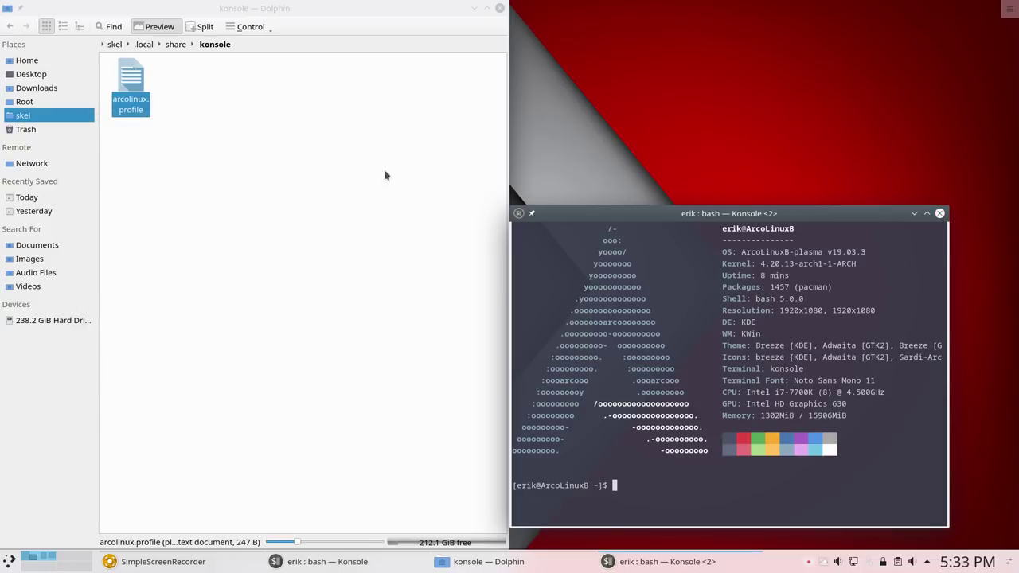
left_click(940, 213)
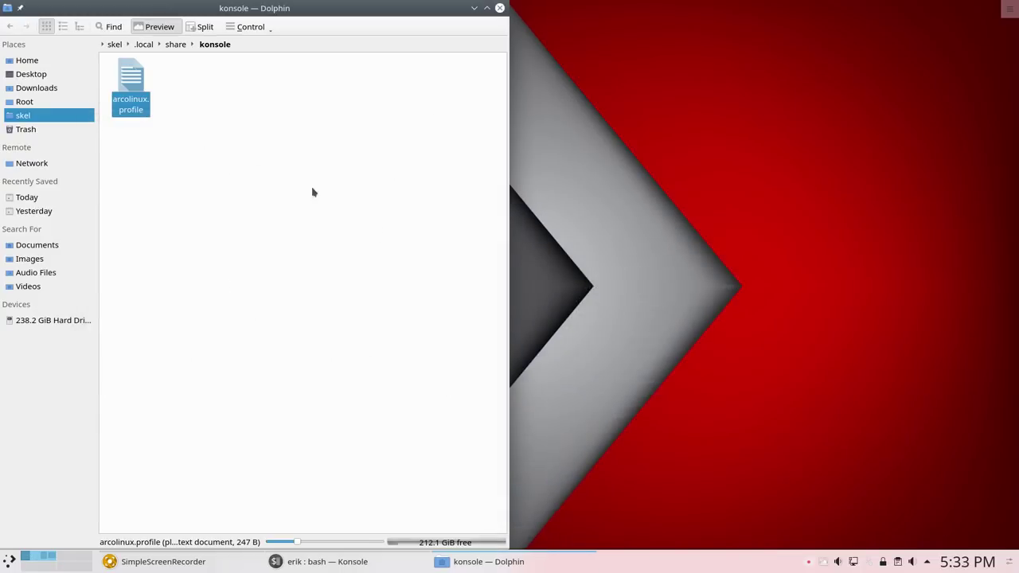
left_click_drag(120, 18, 319, 0)
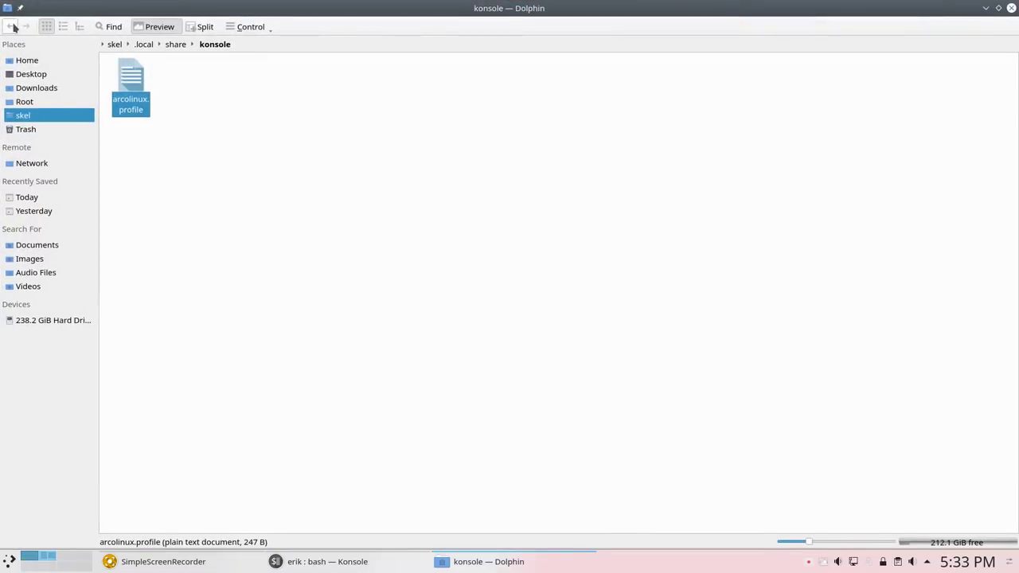
left_click(11, 27)
left_click(11, 27)
left_click(11, 28)
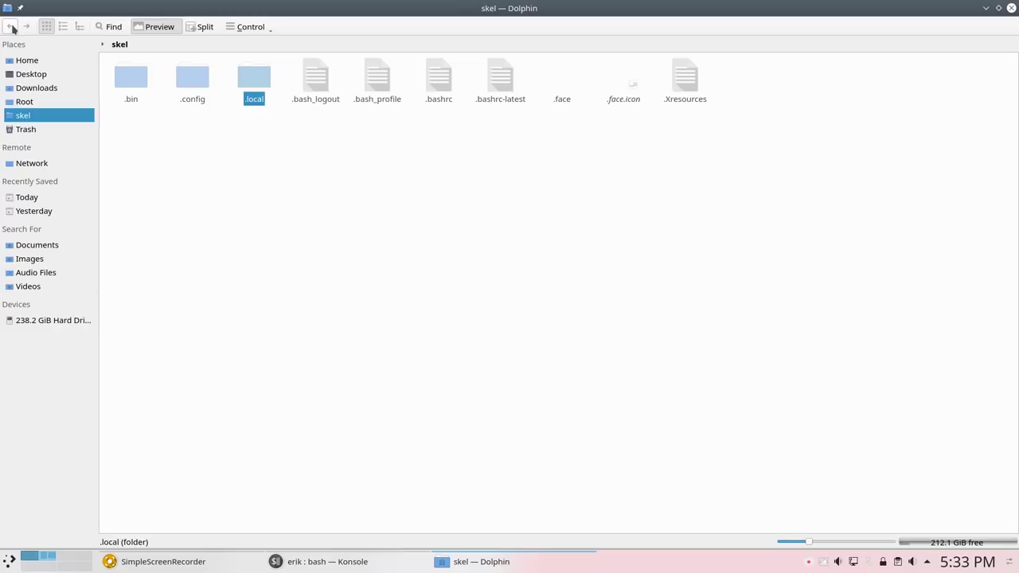
left_click(192, 83)
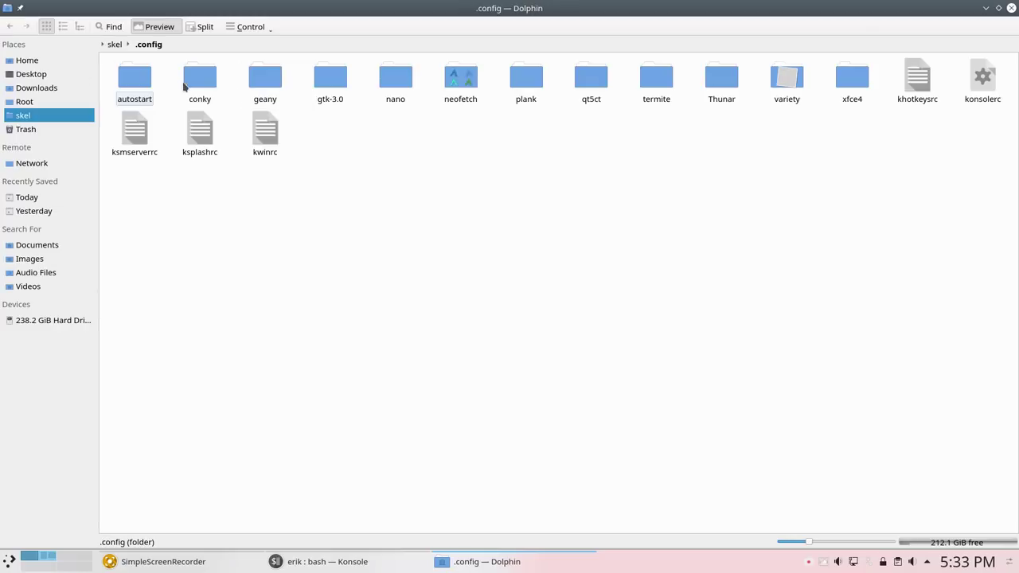
Open khotkeysrc in a maximized editor window, look through its shortcut definitions, and close it.
left_click(921, 87)
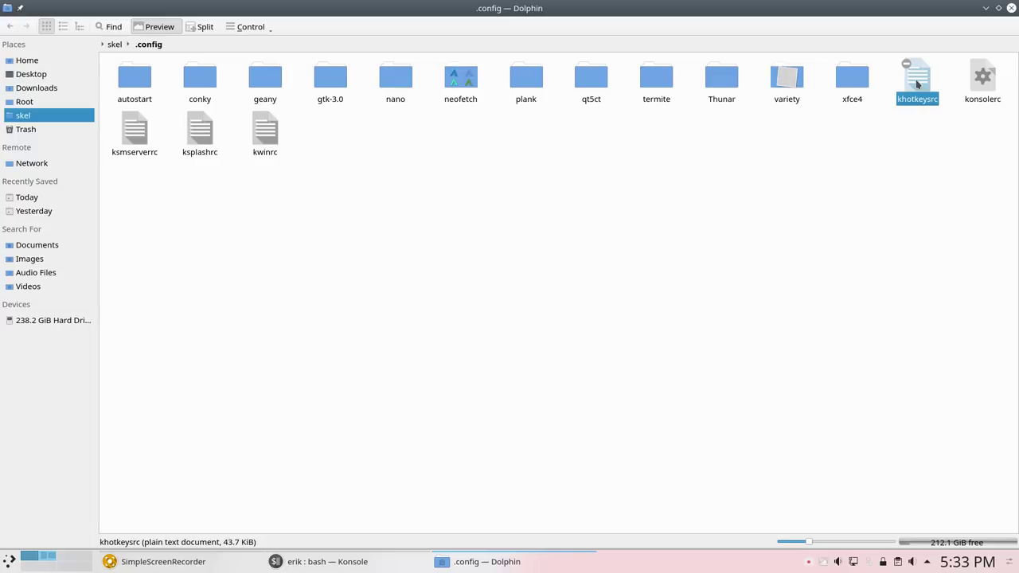
double_click(917, 84)
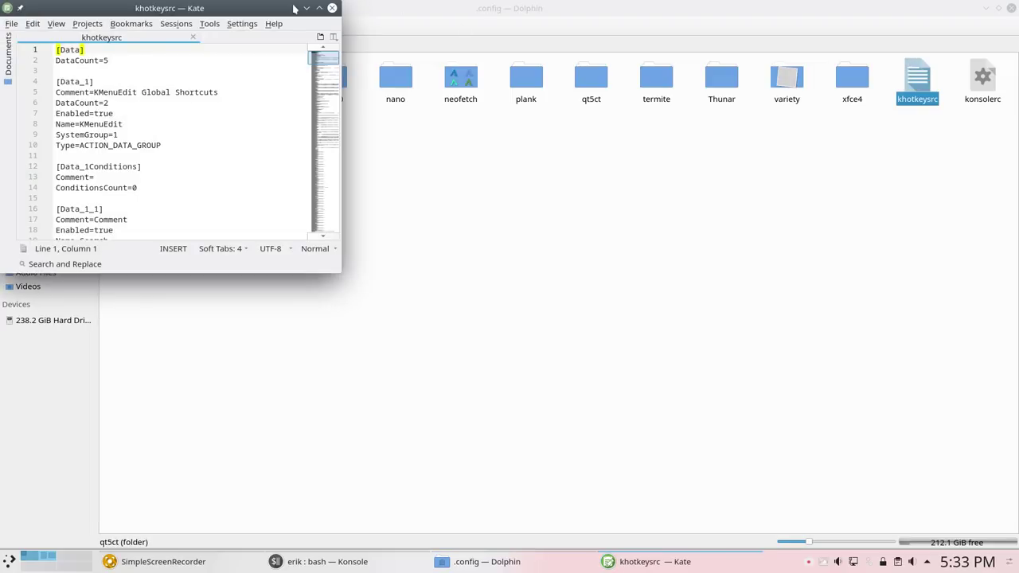
double_click(287, 10)
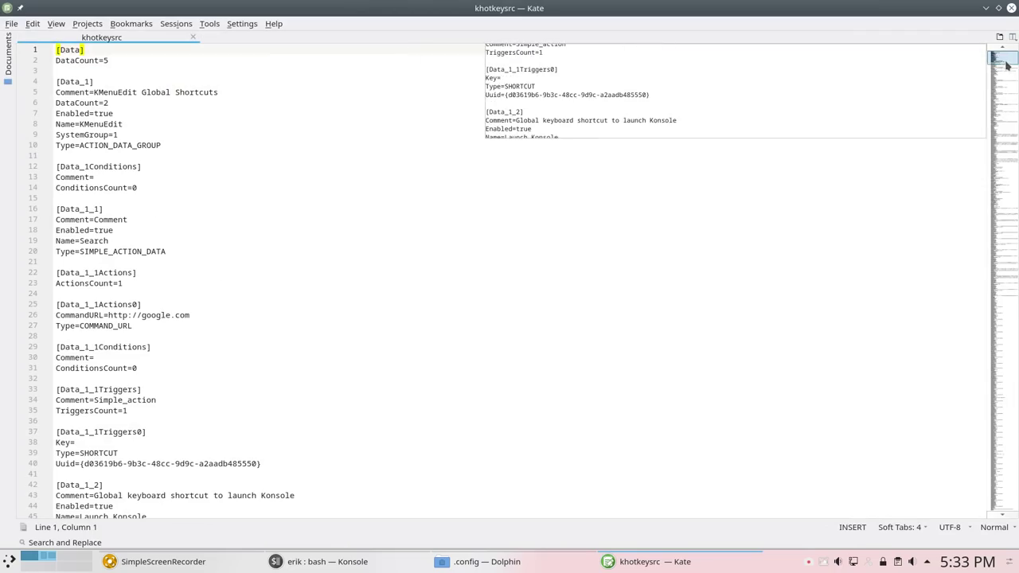
left_click(1006, 98)
left_click_drag(1005, 99, 999, 58)
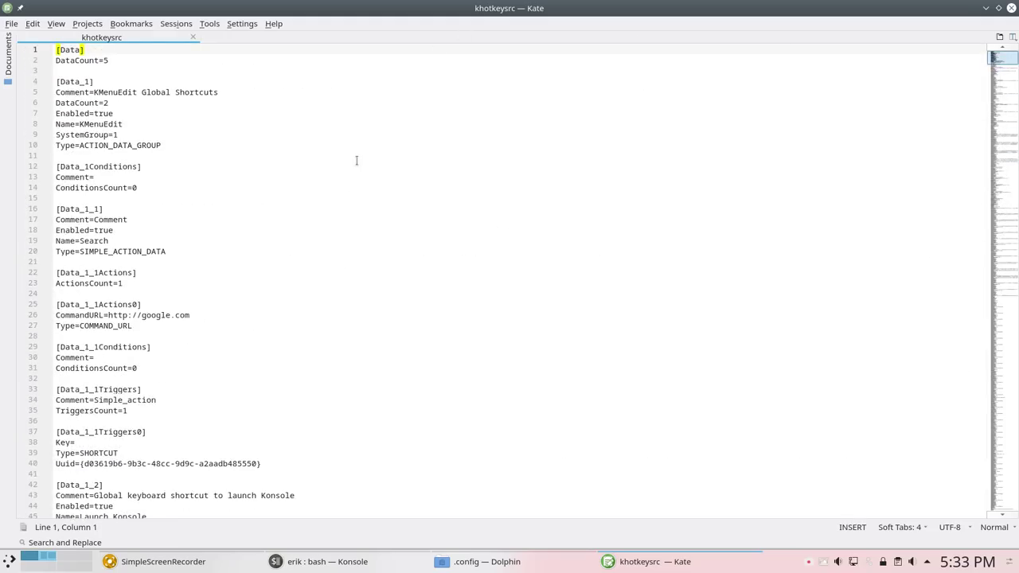
scroll(270, 366, "down", 7)
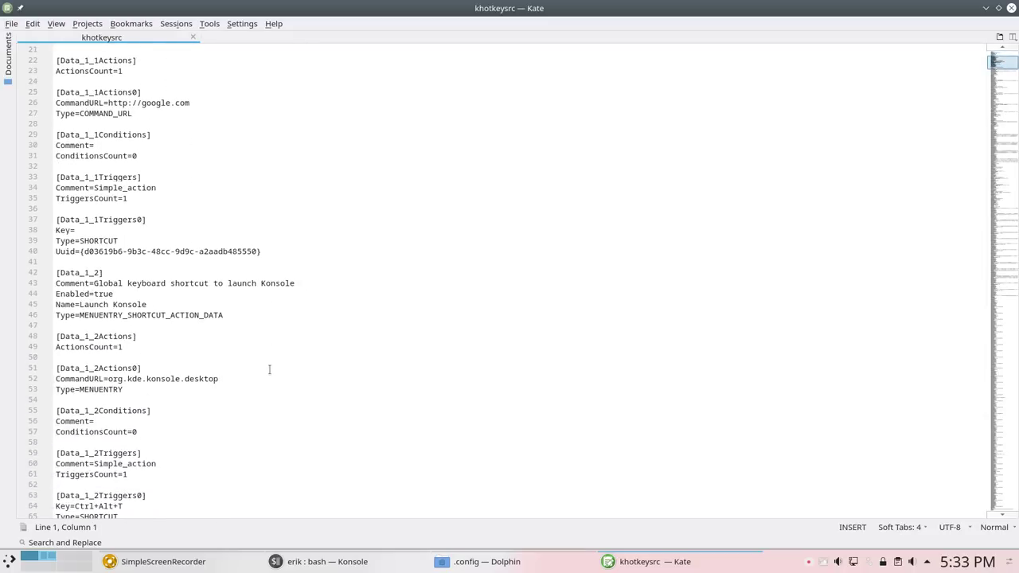
left_click(1010, 8)
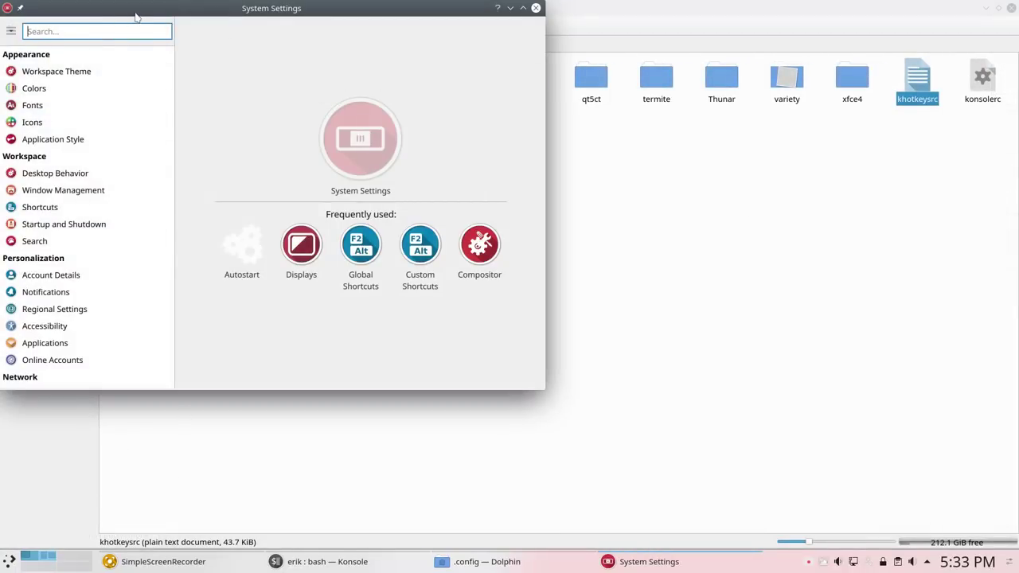
Maximize System Settings and show the Custom Shortcuts page under Shortcuts.
double_click(135, 16)
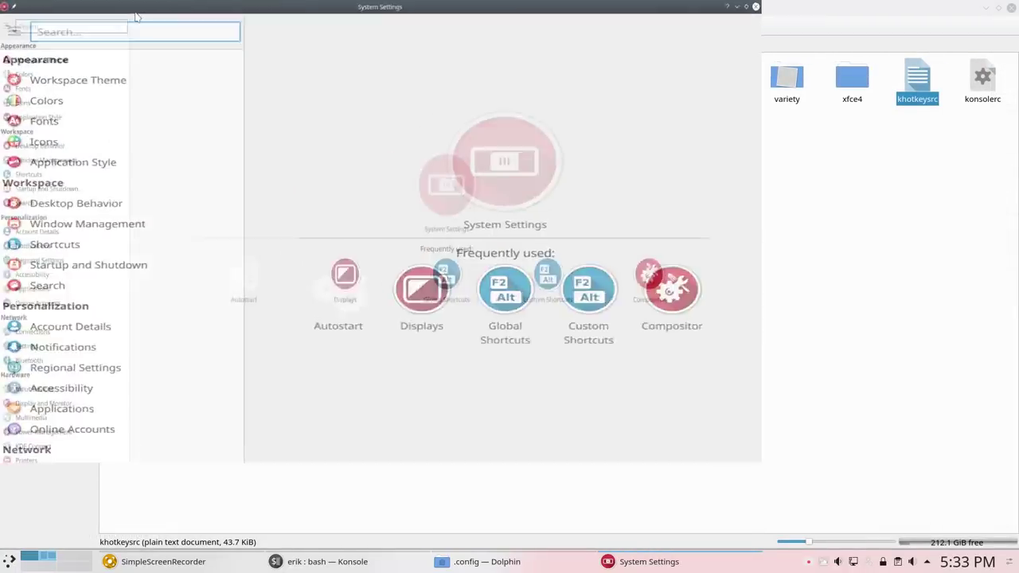
mouse_move(58, 223)
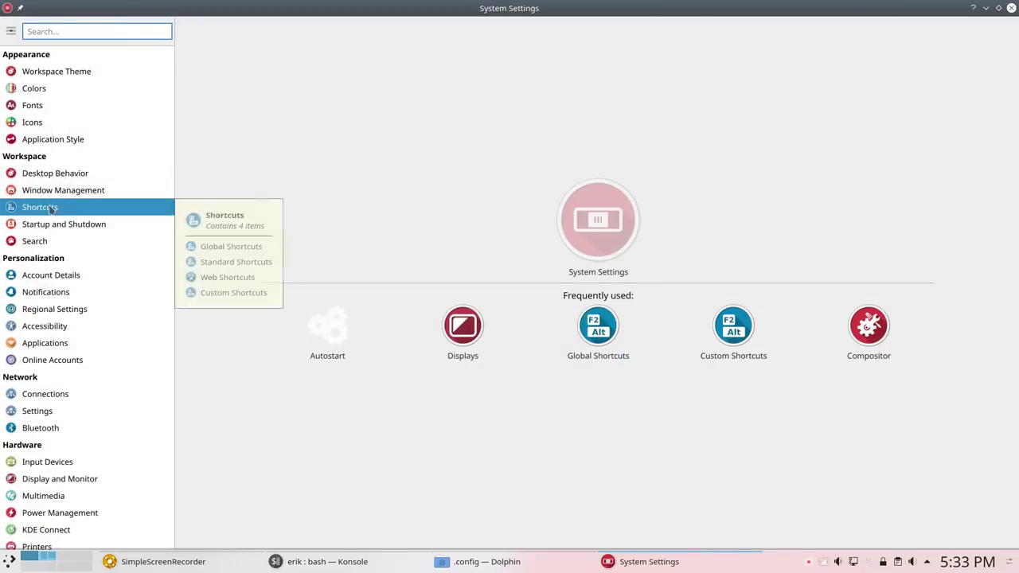
left_click(49, 206)
left_click(228, 109)
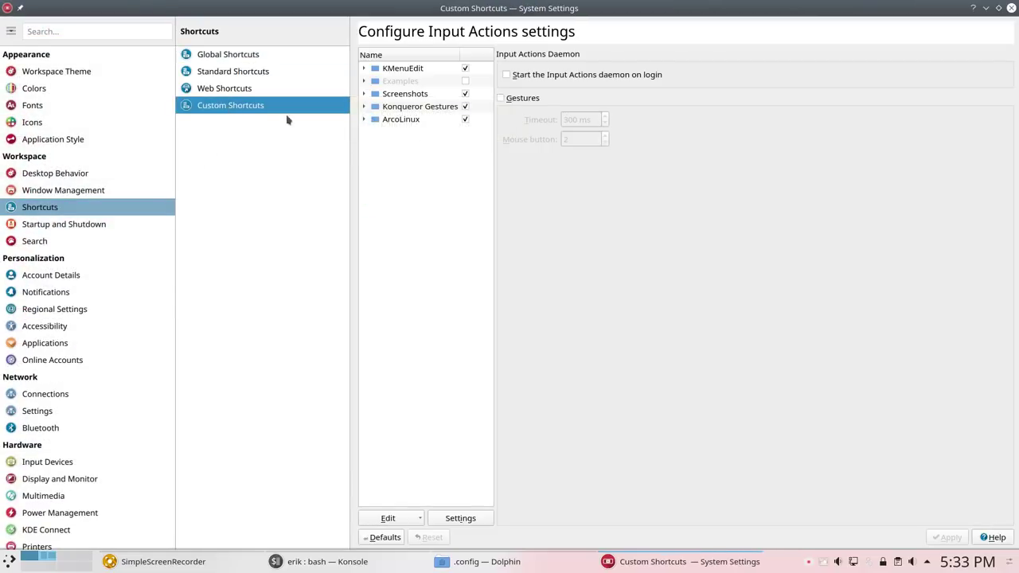
Check the choices for creating a new global shortcut, including Command/URL, without adding one.
left_click(398, 120)
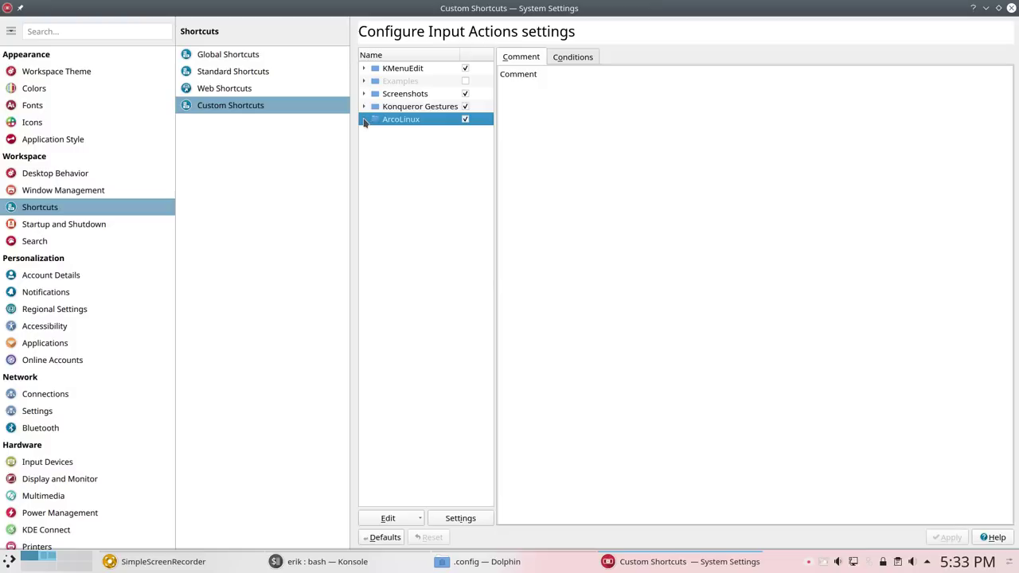
left_click(401, 421)
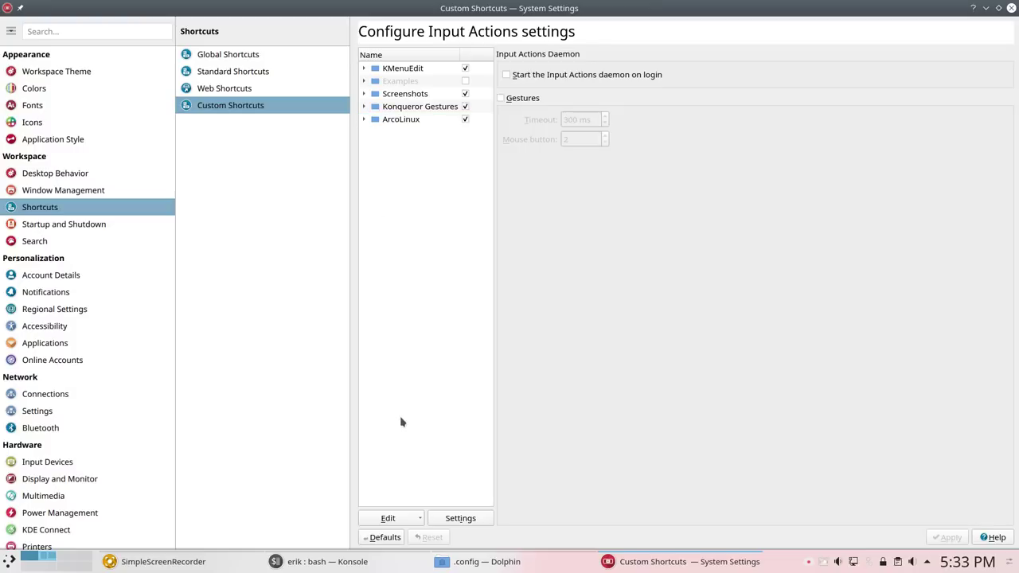
left_click(419, 518)
mouse_move(406, 460)
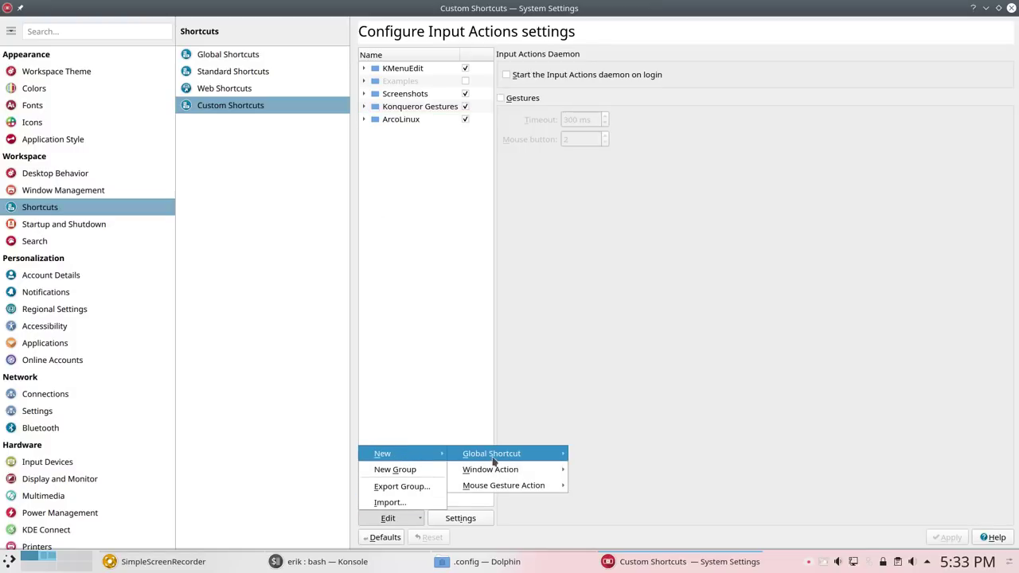
mouse_move(495, 462)
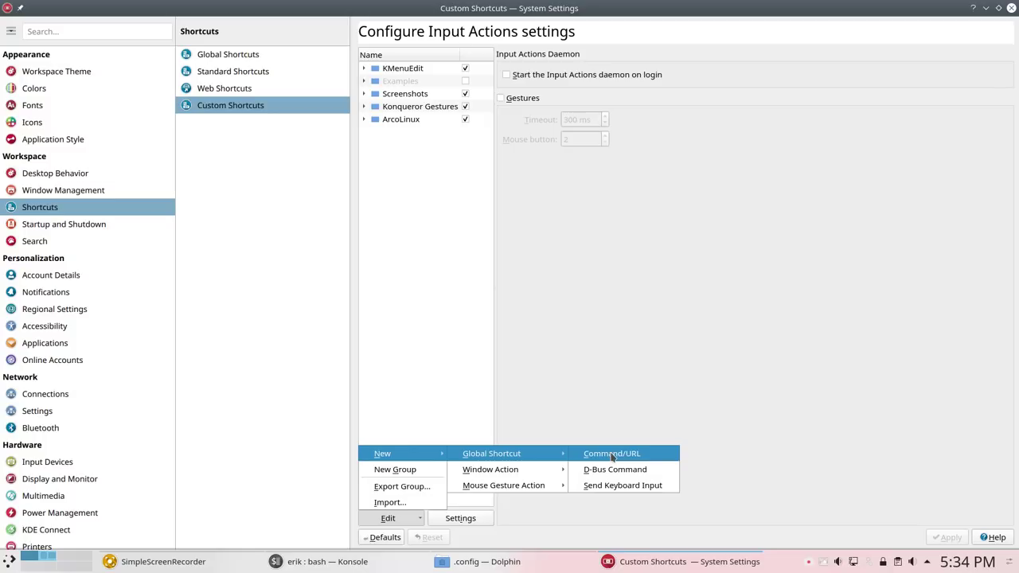
left_click(557, 300)
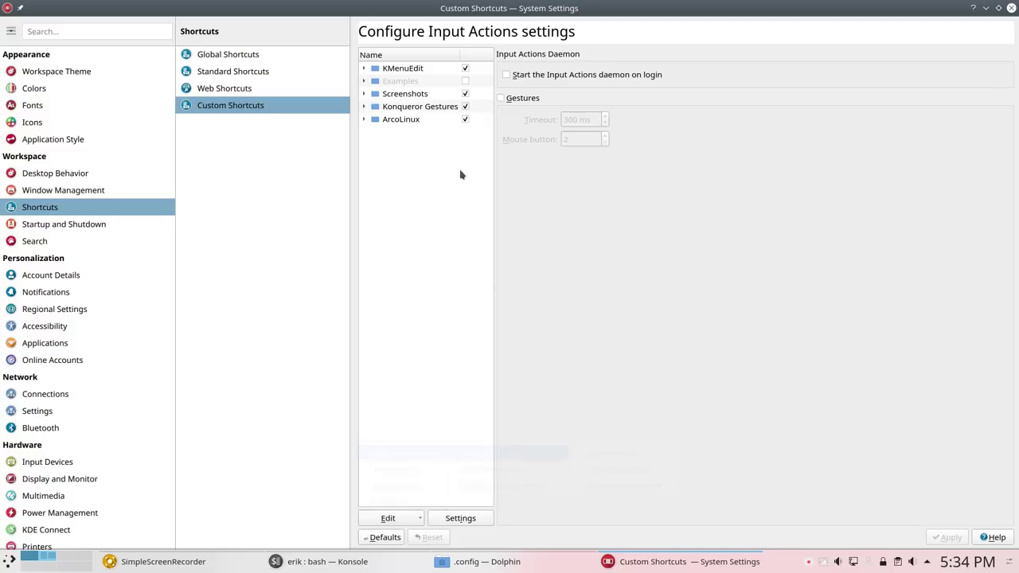
Expand the ArcoLinux shortcut group and view the trigger of the variety -t entry.
left_click(389, 121)
left_click(364, 120)
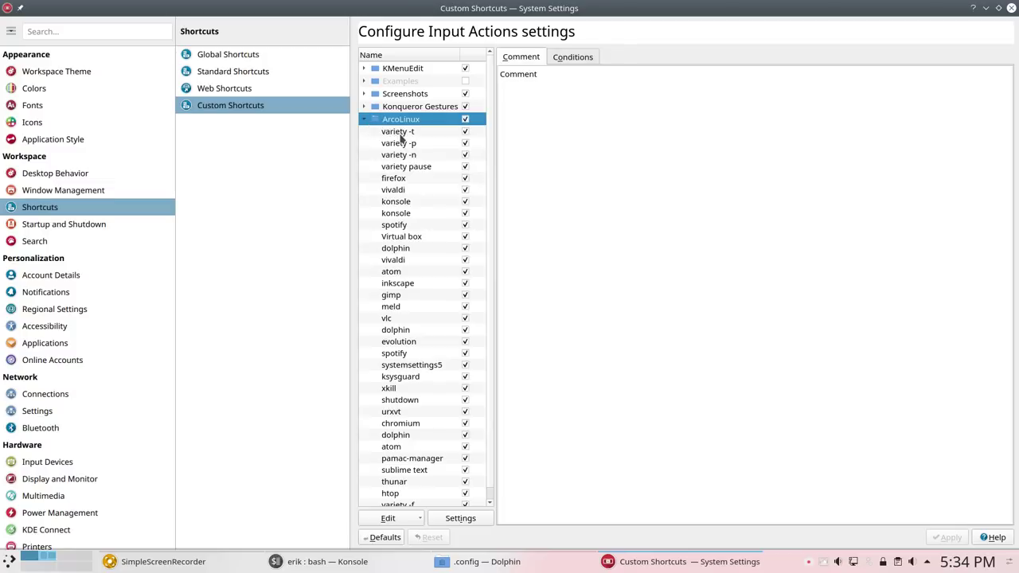
left_click(401, 135)
left_click(563, 58)
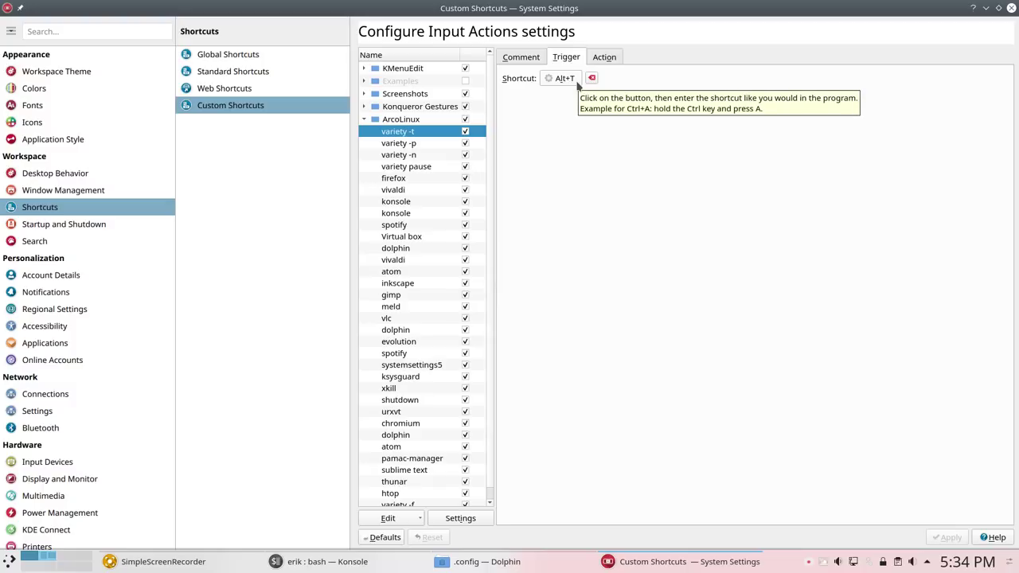
View the action of the variety -t shortcut and the firefox trigger, look through the ArcoLinux shortcut list, and close System Settings.
left_click(604, 58)
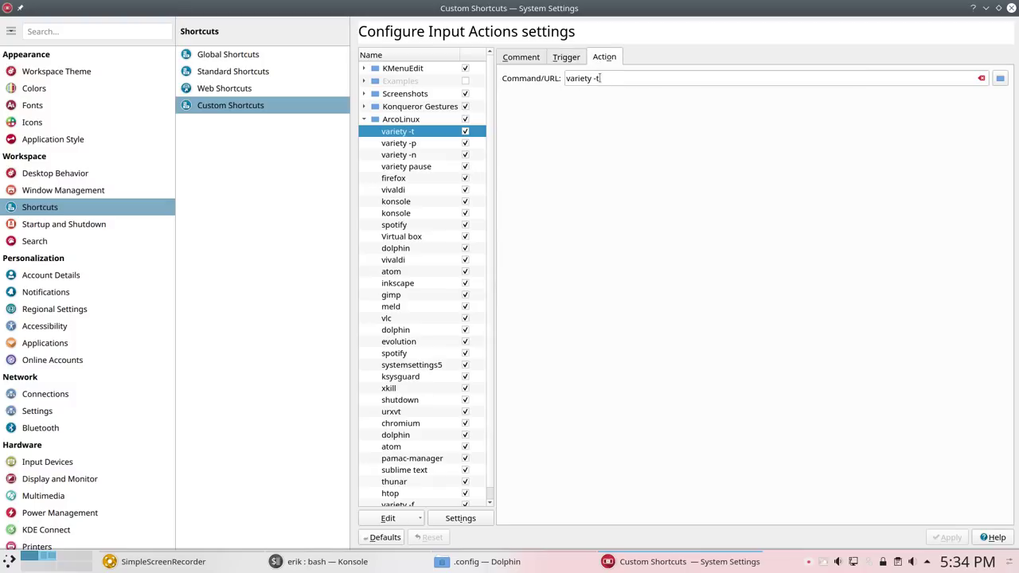
left_click(410, 181)
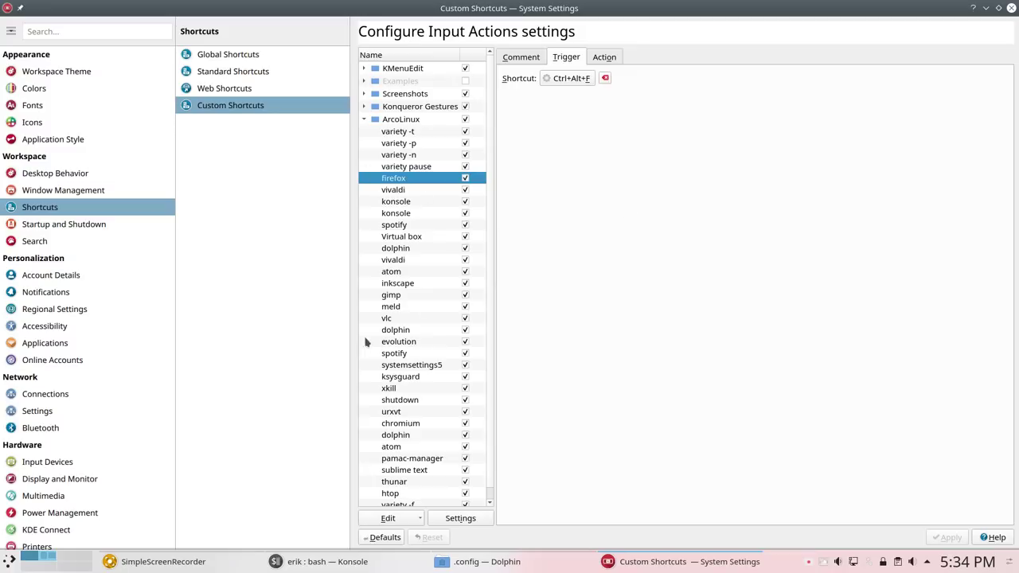
scroll(426, 358, "down", 1)
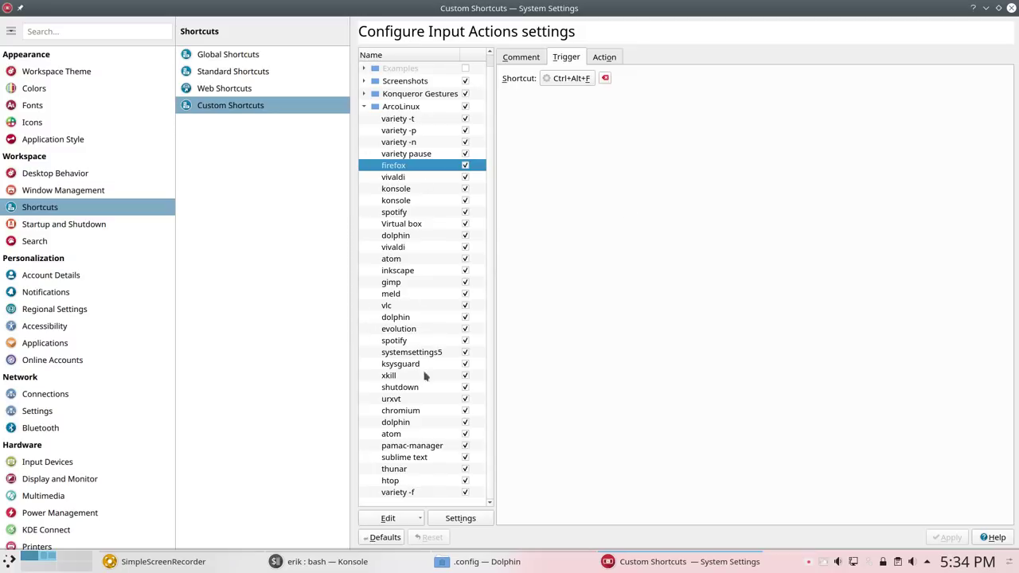
scroll(394, 483, "up", 1)
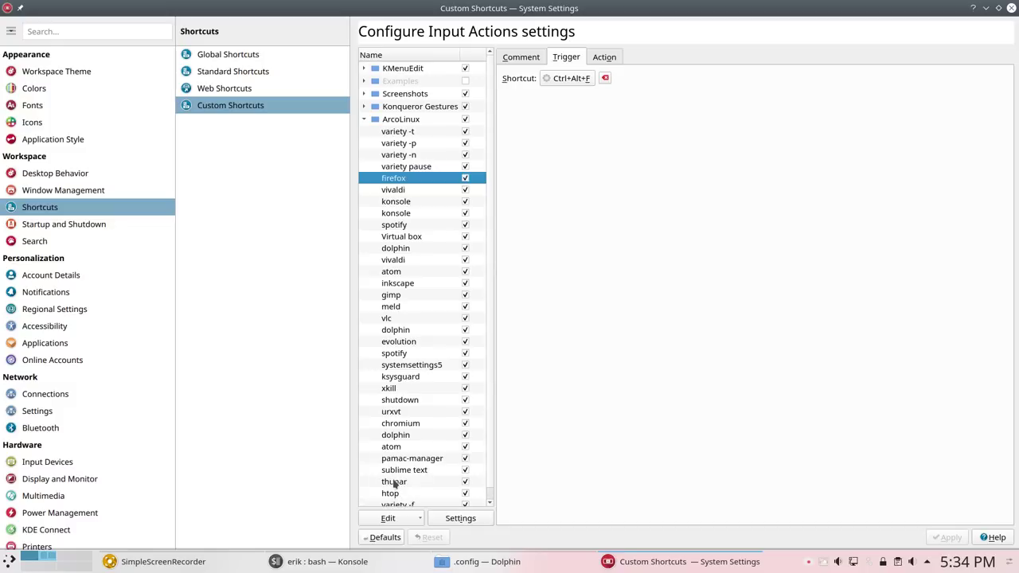
scroll(393, 483, "down", 1)
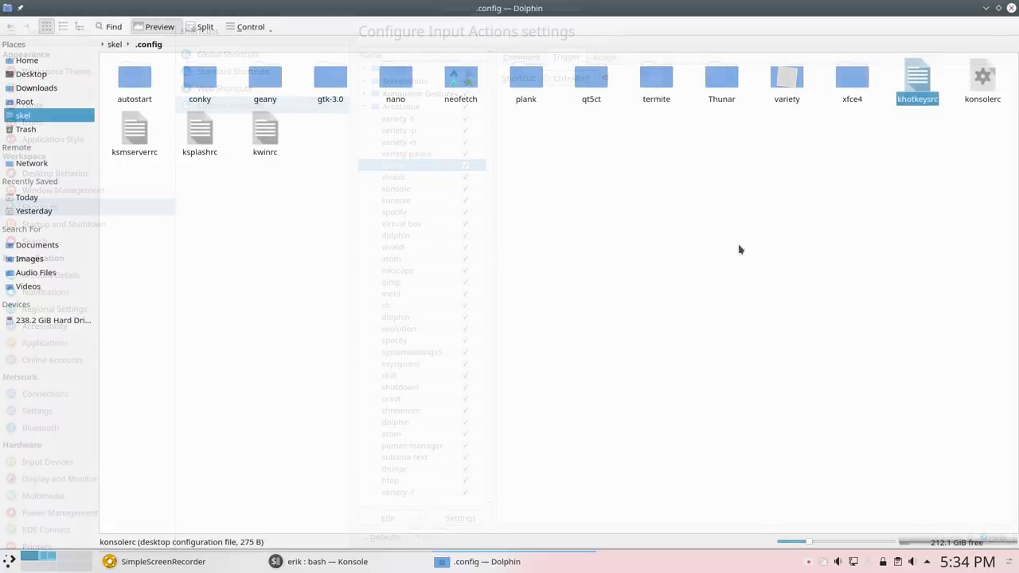
left_click(1011, 8)
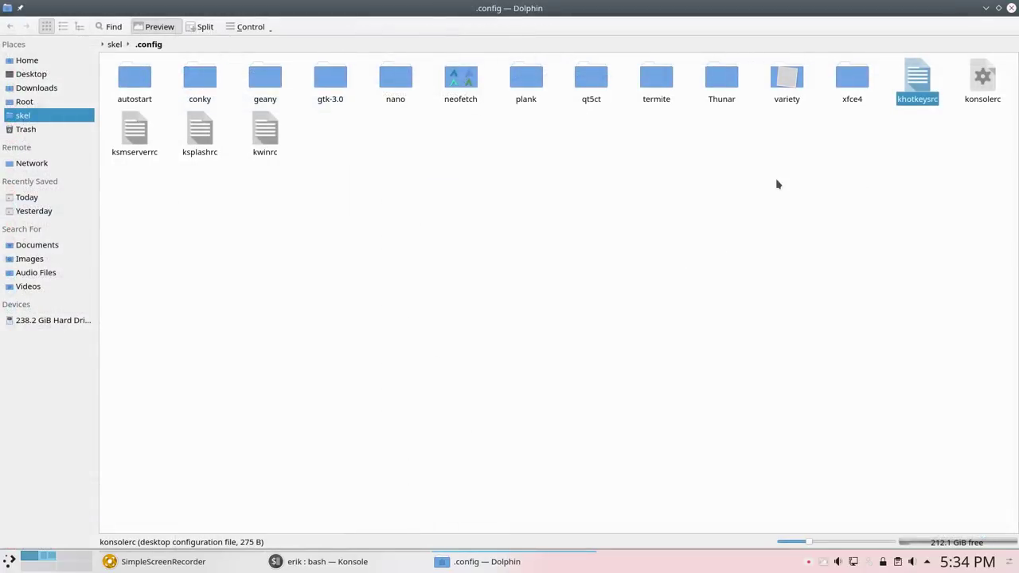
Look over the folders in .config, examine qt5ct.conf inside qt5ct, close the file and return to .config.
left_click(856, 77)
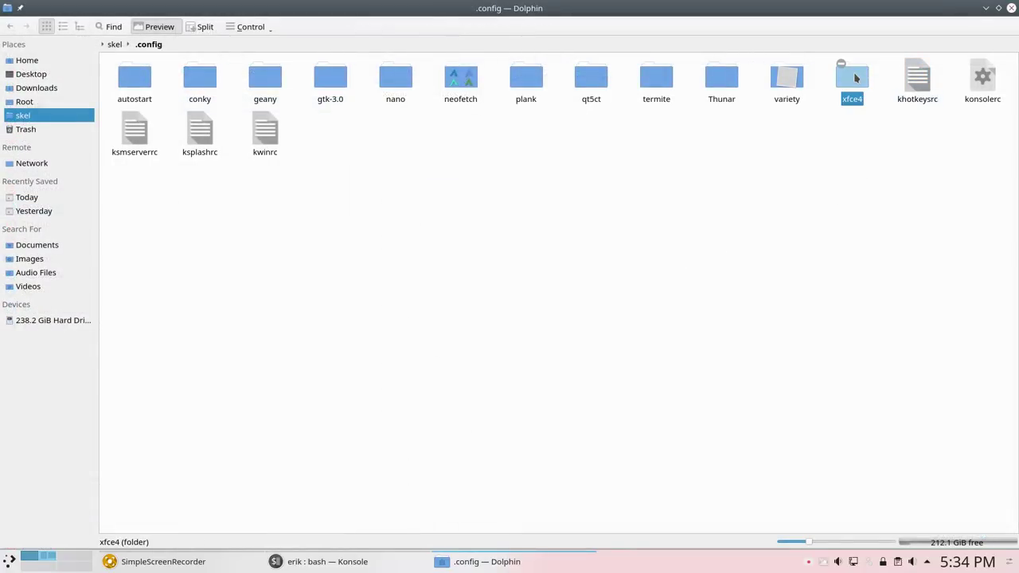
left_click(785, 80)
left_click(717, 77)
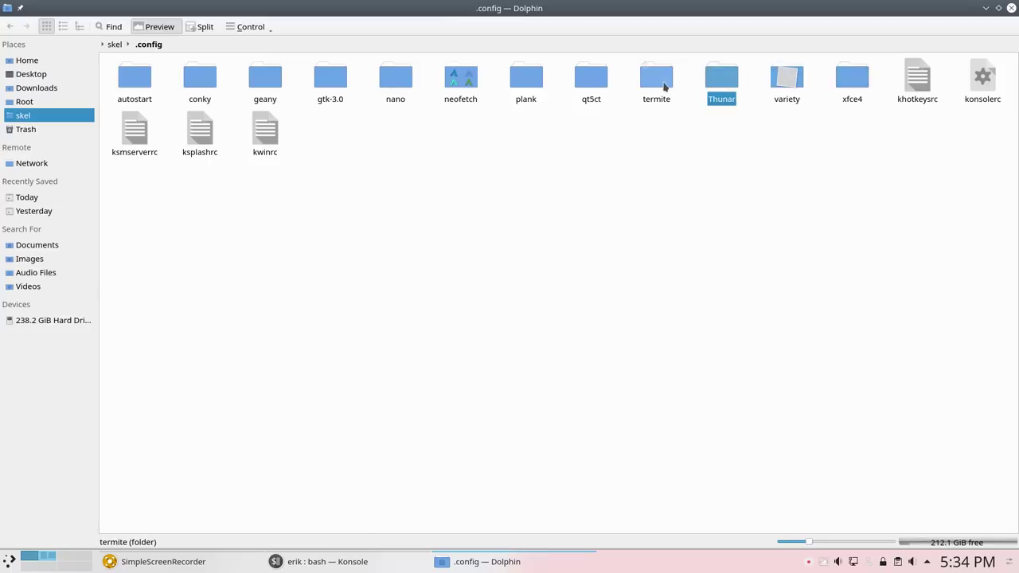
left_click(658, 84)
left_click(585, 88)
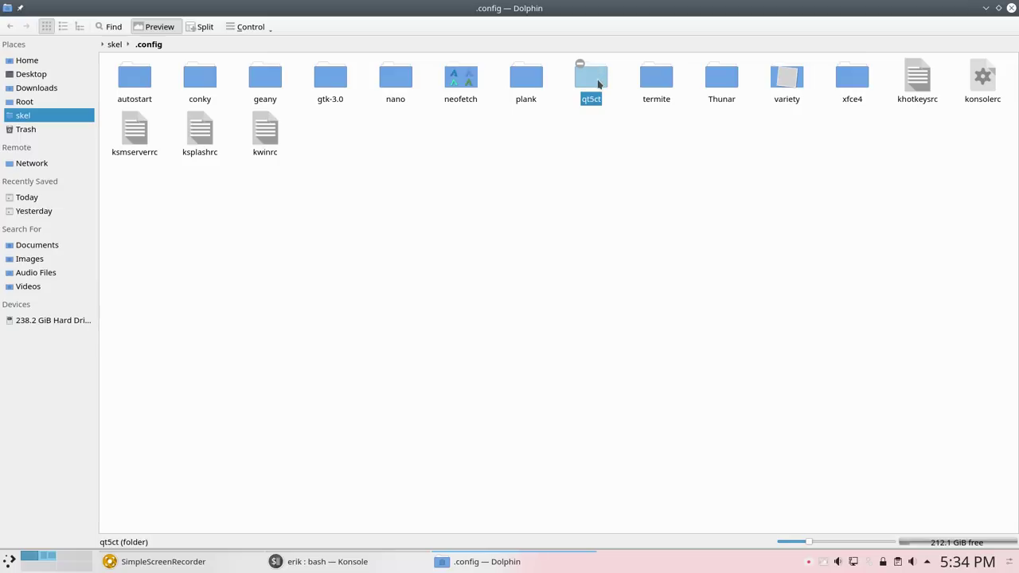
double_click(599, 84)
double_click(137, 91)
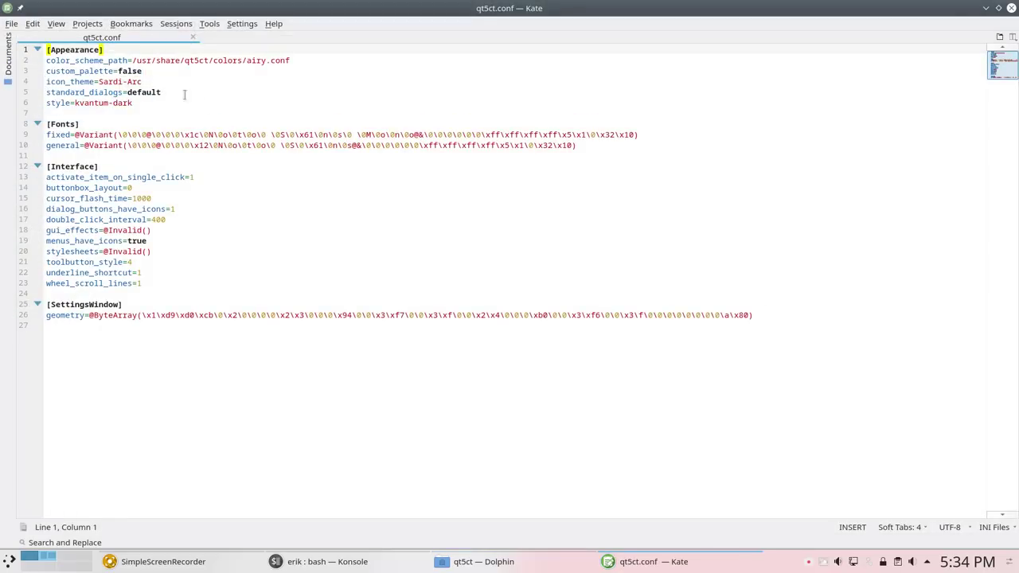
left_click(1011, 8)
left_click(139, 46)
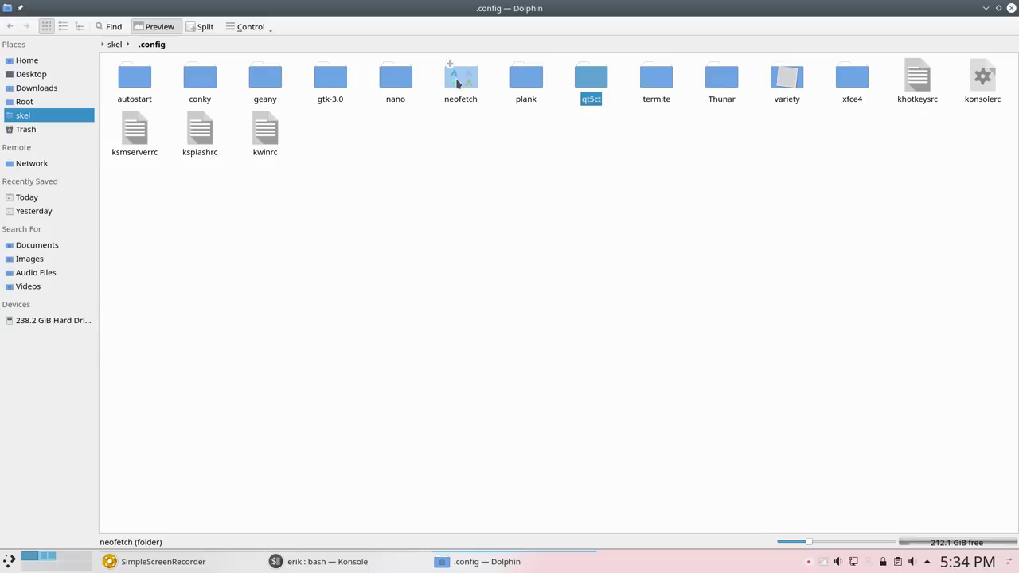
Open settings.ini in the gtk-3.0 folder, examine its icon theme name, close the file and return to .config.
left_click(330, 82)
double_click(329, 82)
double_click(129, 86)
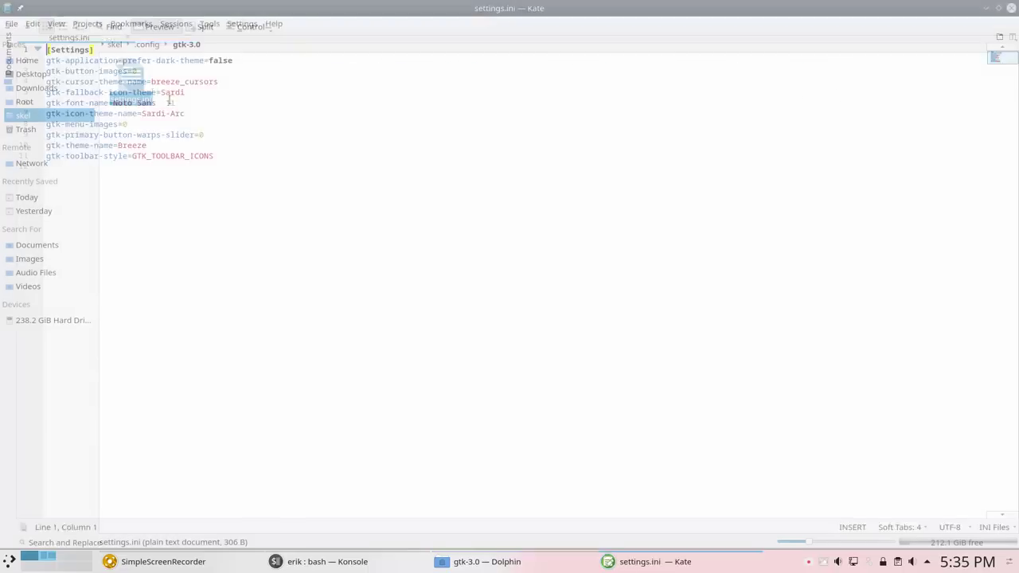
left_click_drag(205, 90, 143, 114)
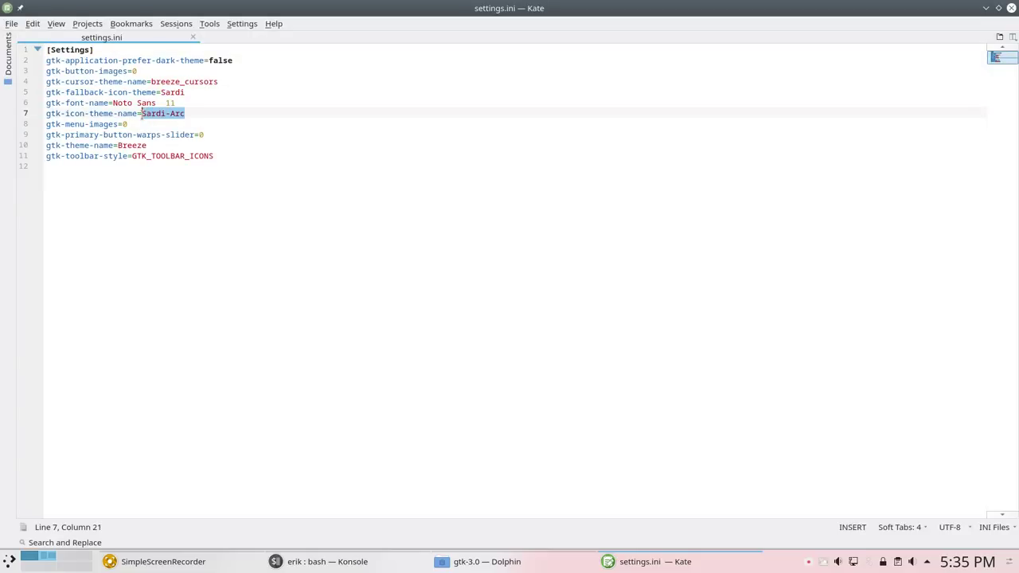
left_click(191, 113)
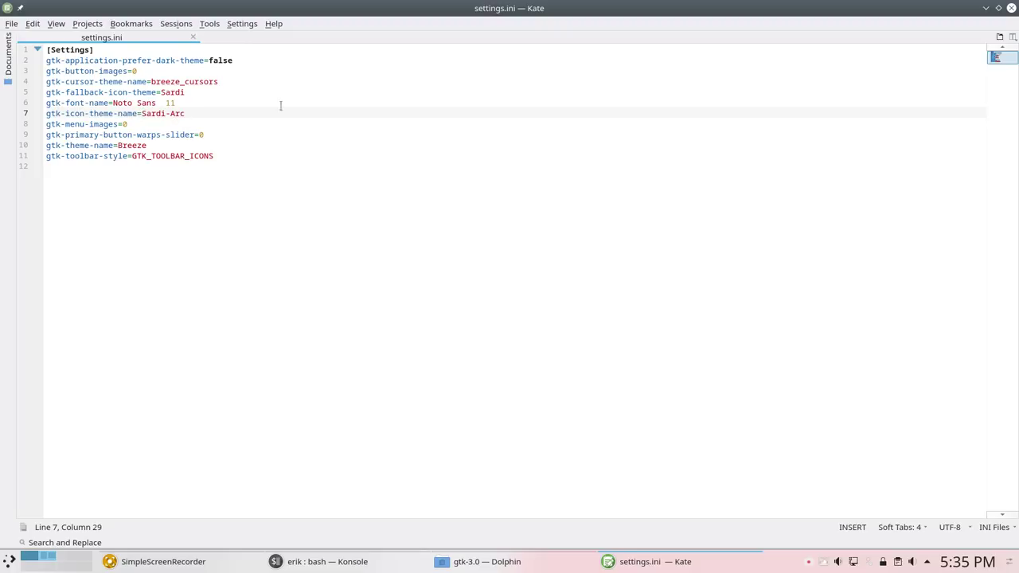
left_click(1011, 8)
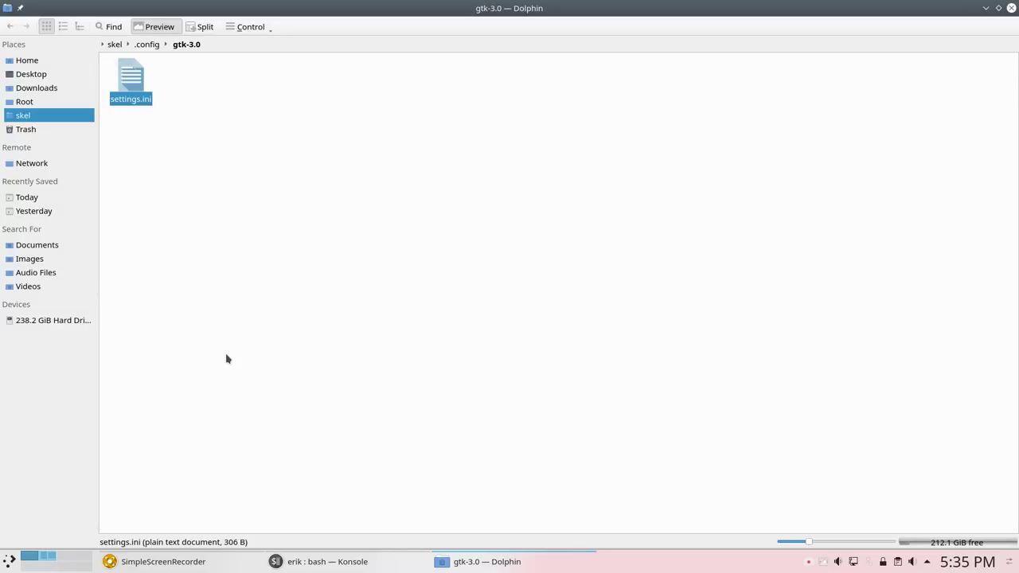
left_click(150, 47)
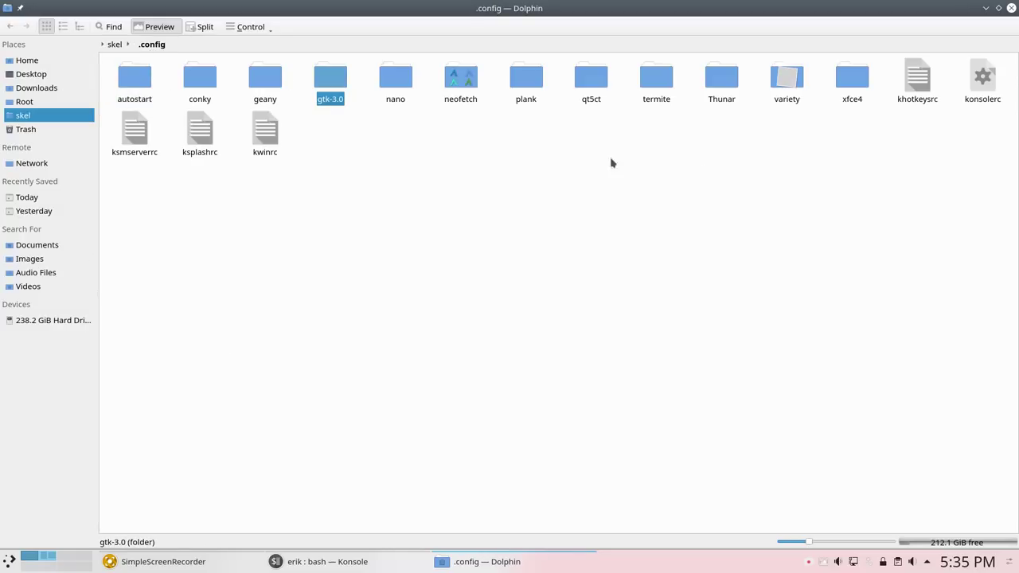
Check the autostart folder in .config, go back up to skel, and close the file manager.
left_click(593, 83)
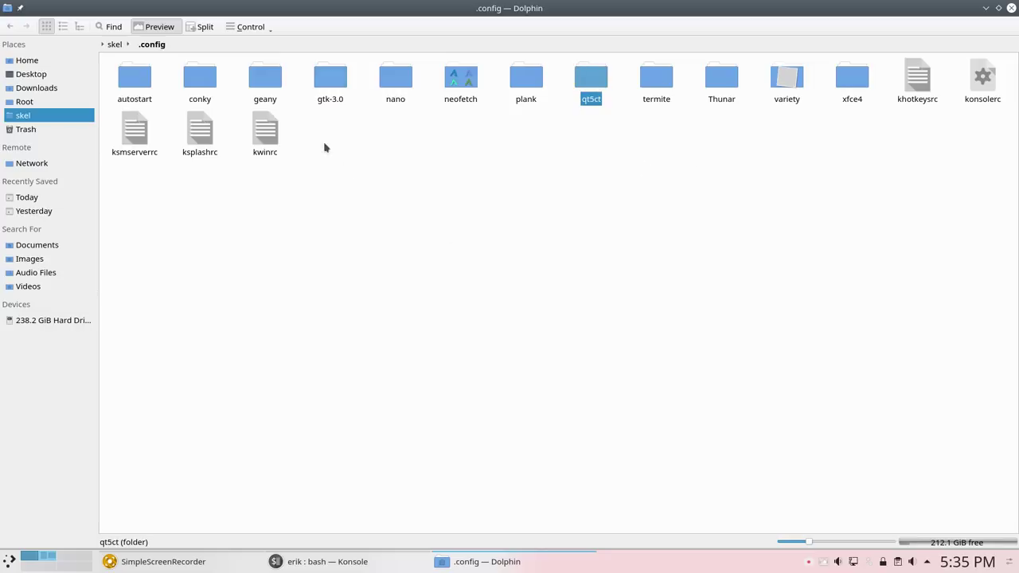
left_click(267, 86)
left_click(187, 83)
double_click(131, 79)
left_click(148, 44)
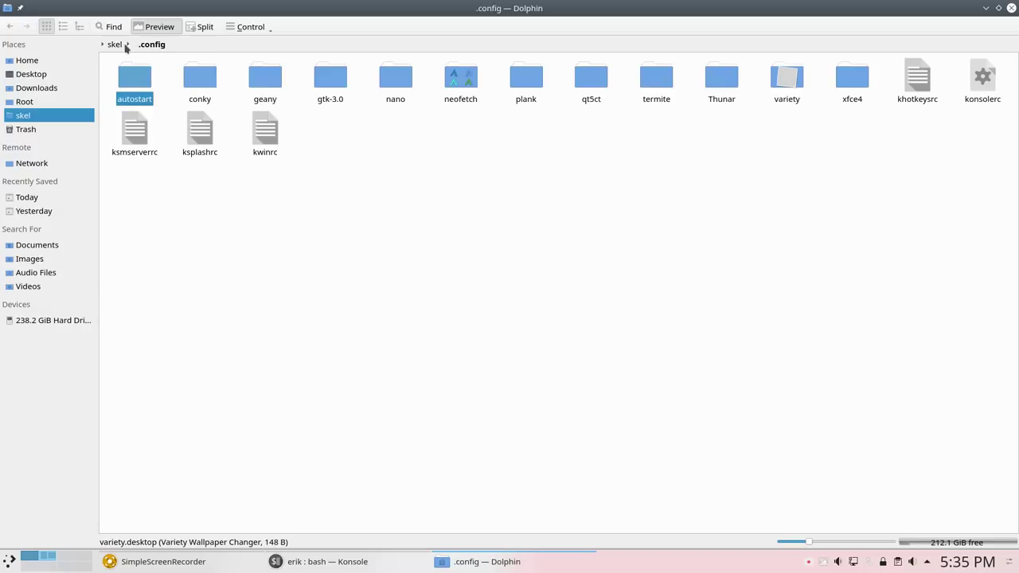
left_click(117, 45)
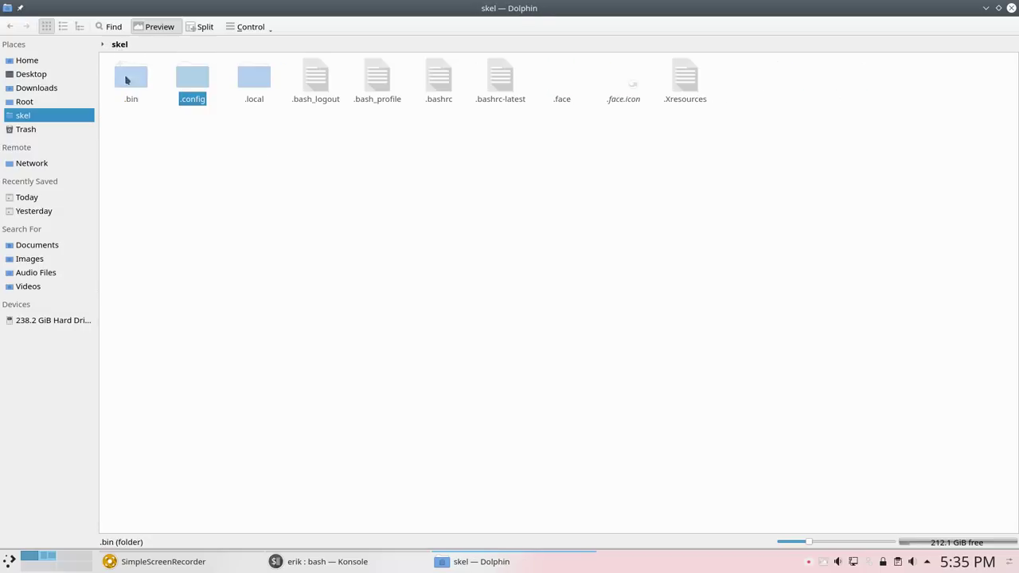
left_click(1012, 9)
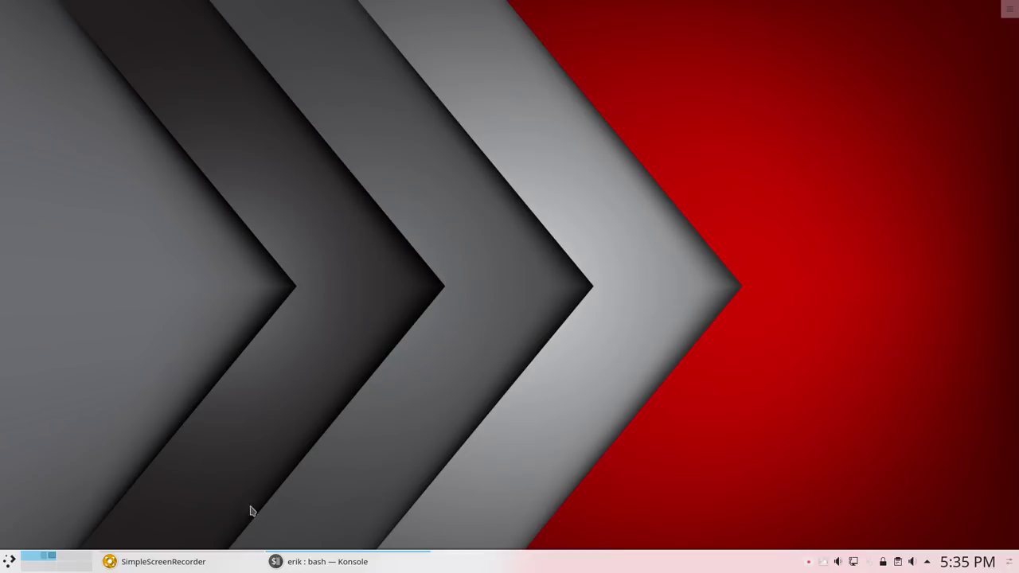
Open a new file manager window on the Home folder, maximize it and show the hidden files.
left_click(9, 561)
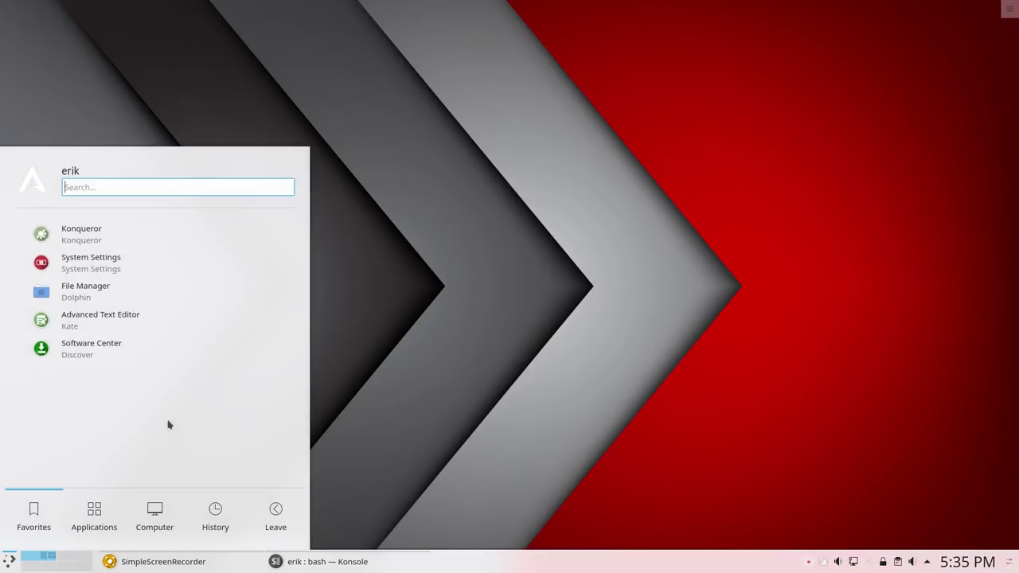
left_click(139, 289)
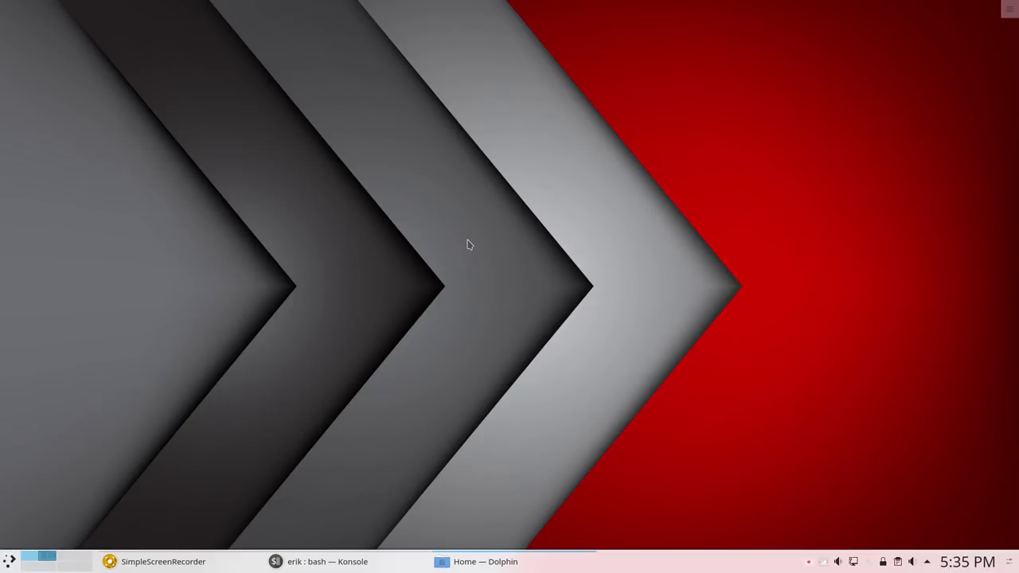
double_click(432, 109)
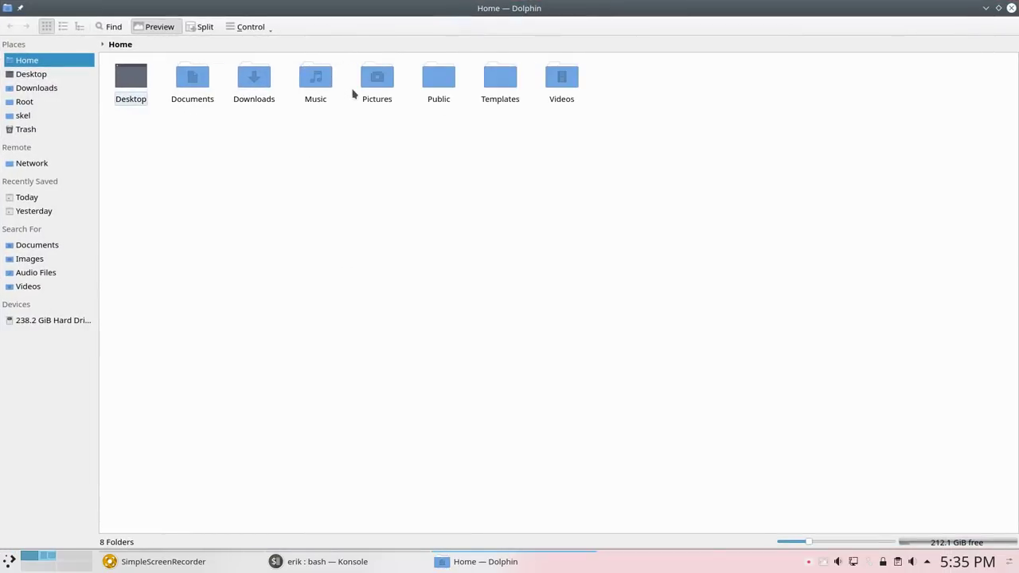
key("alt+period")
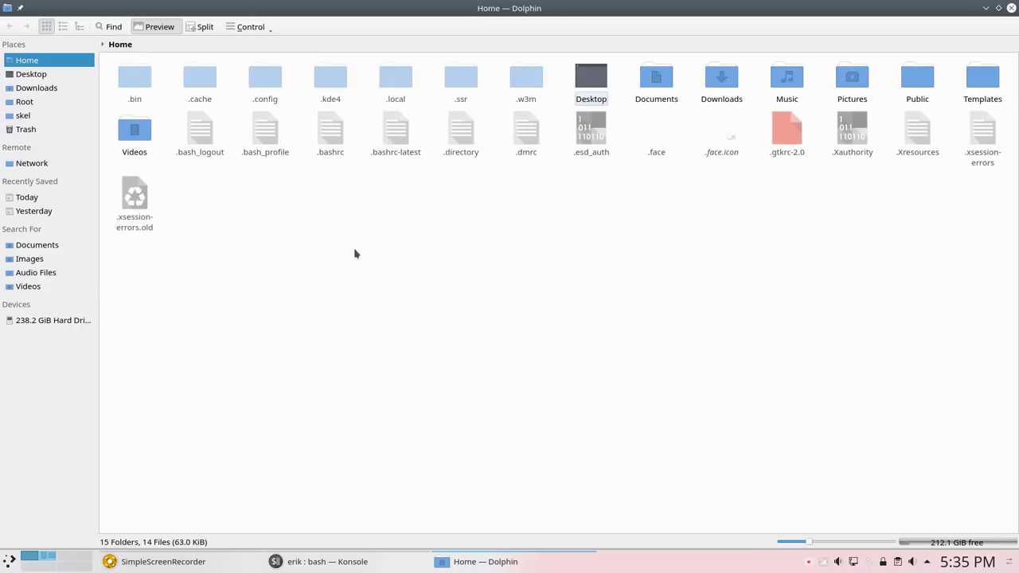
Duplicate the .config folder within Home under the name .config-mine.
left_click(271, 92)
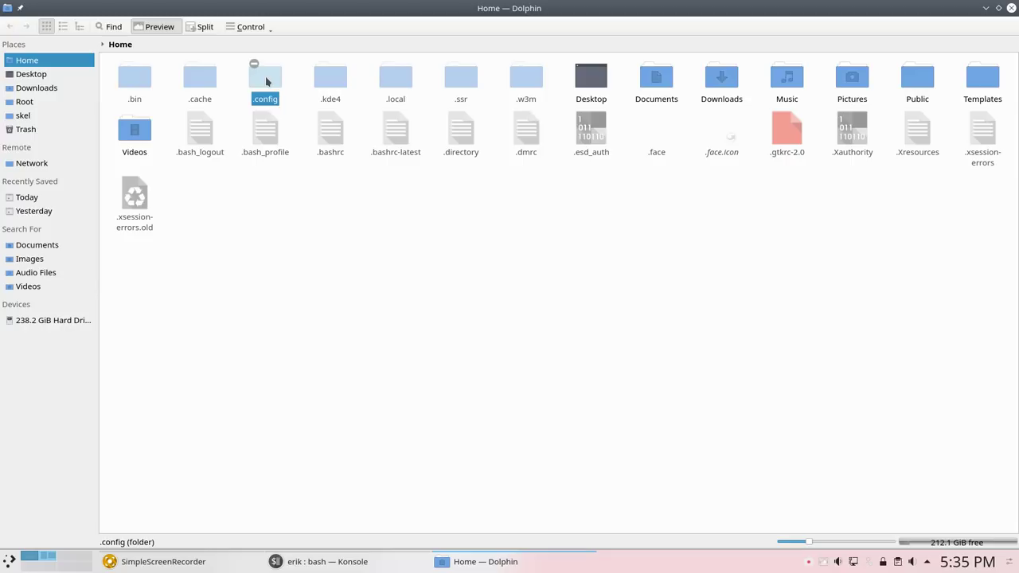
key("ctrl+v")
left_click(443, 265)
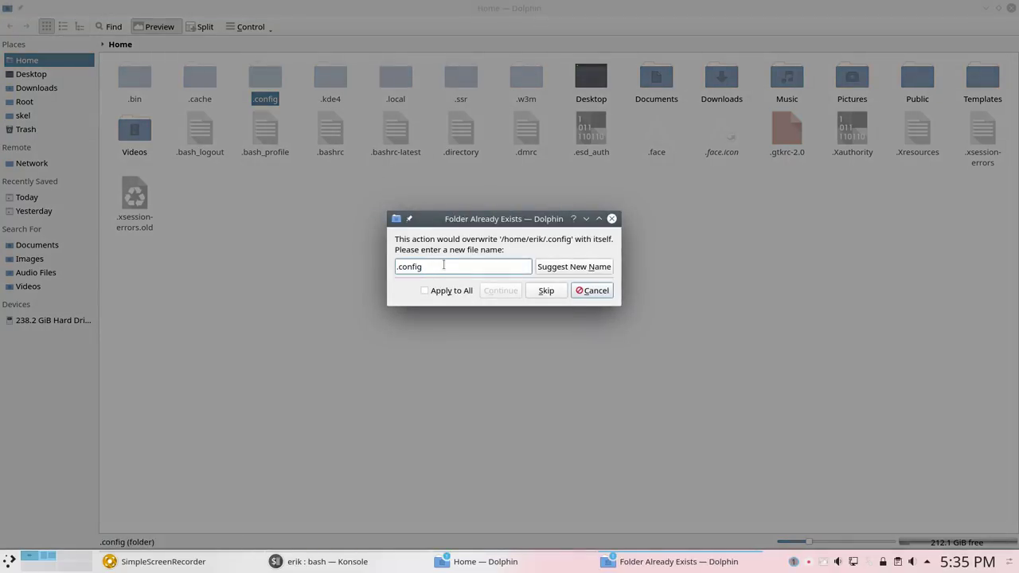
type("-")
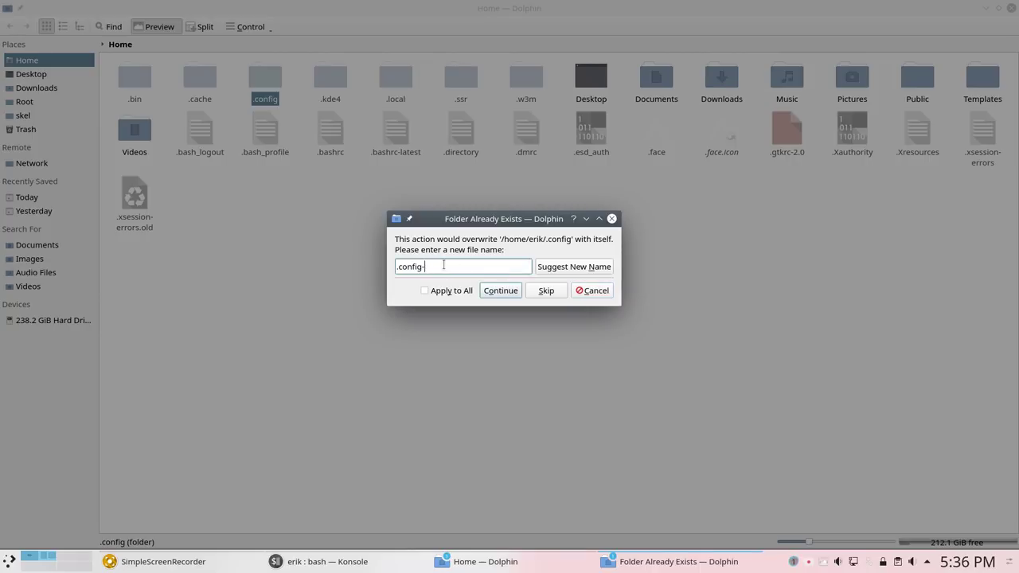
type("mine")
key("Return")
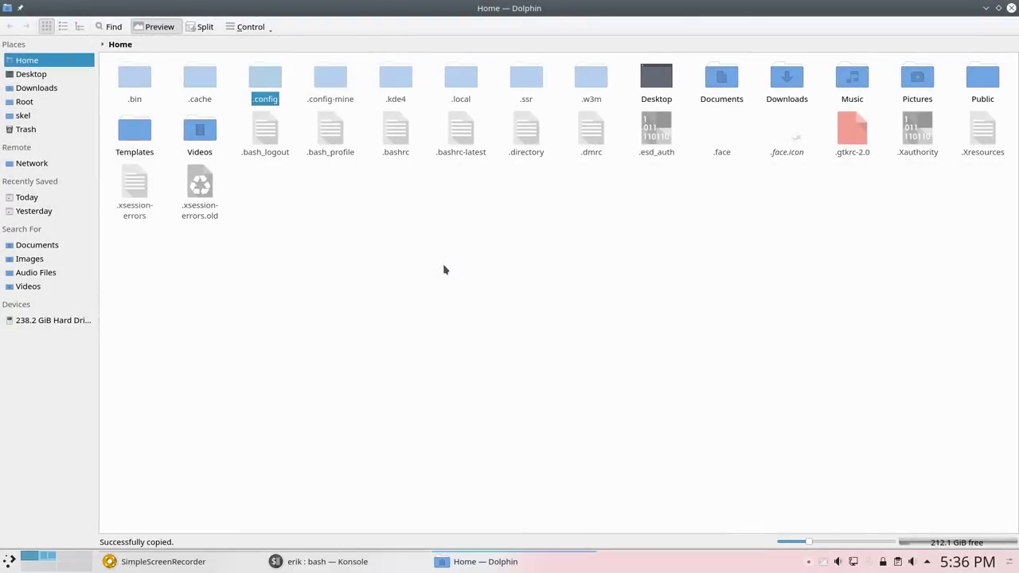
left_click(444, 270)
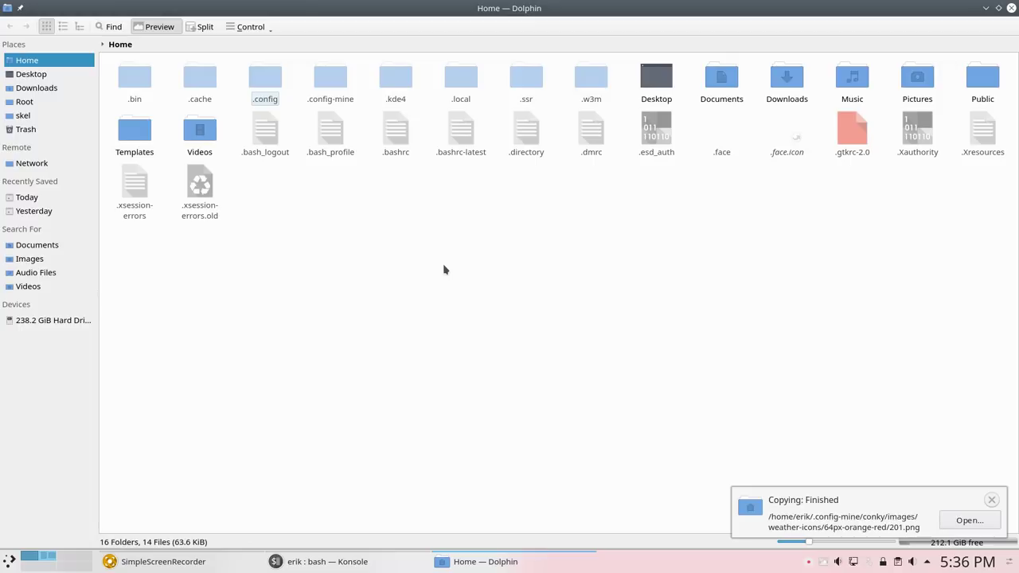
Run the update command in a new terminal, authenticating with the account password.
key("ctrl+alt+t")
type("update")
key("Return")
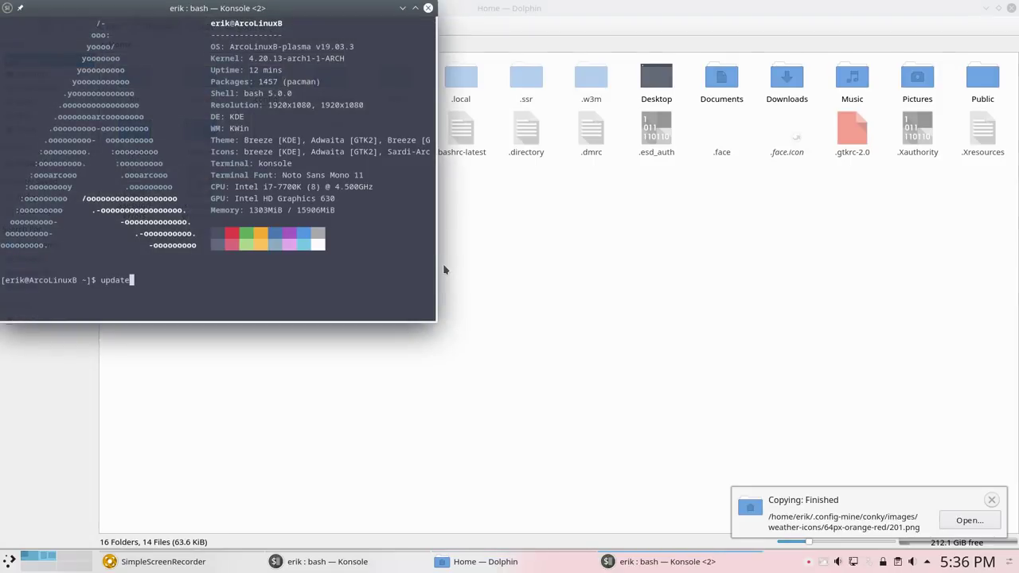
key("Return")
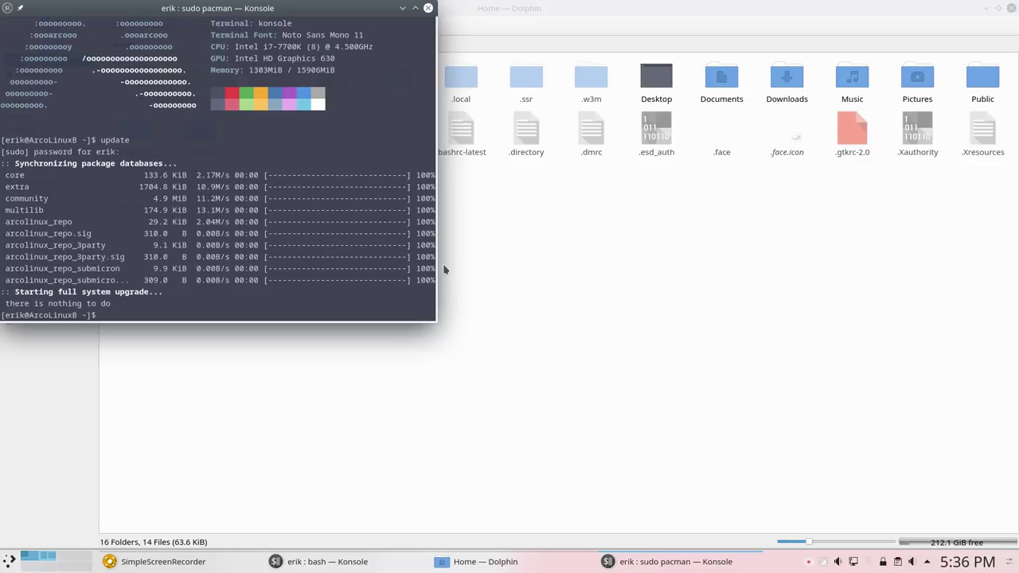
Run the skel and bupskel commands in the terminal, and move its window clear of the upper folders in Home.
type("skel")
key("Return")
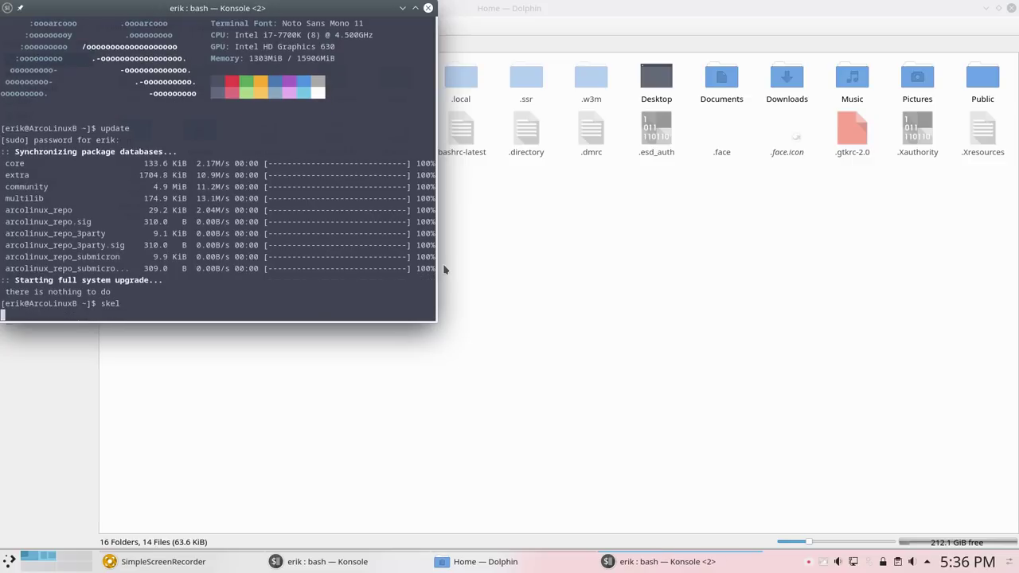
type("bups")
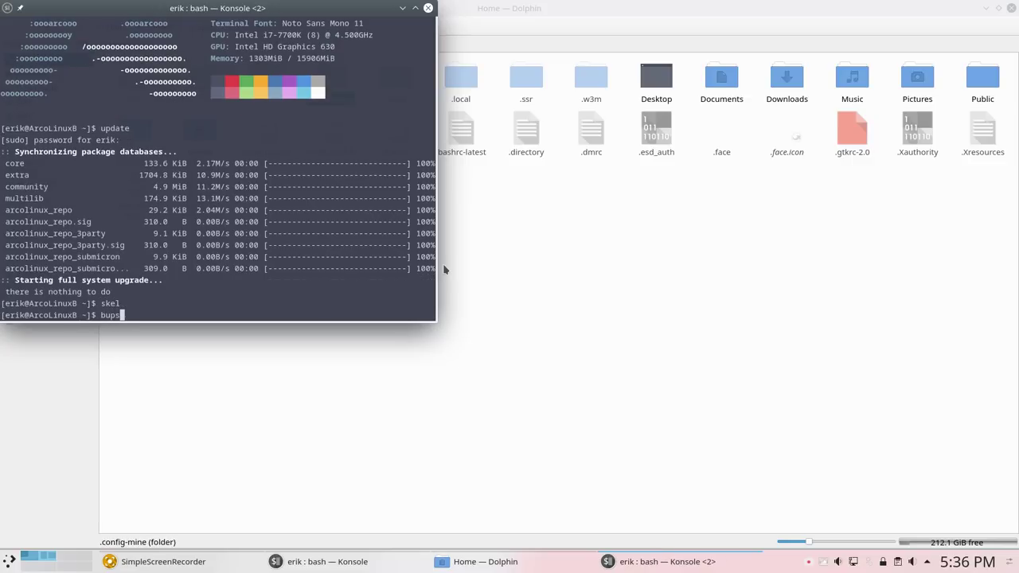
type("kel")
key("Return")
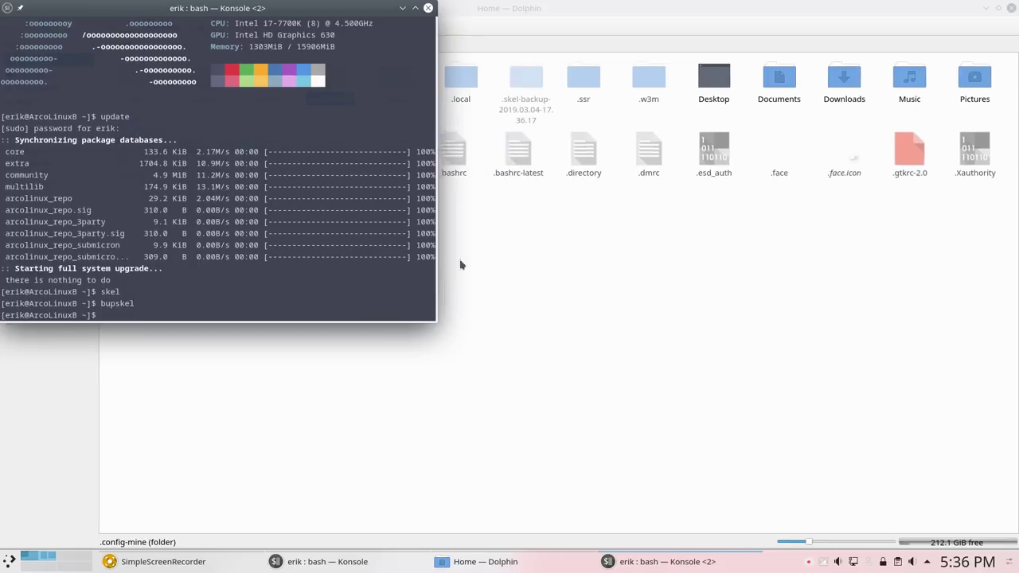
left_click_drag(346, 18, 551, 188)
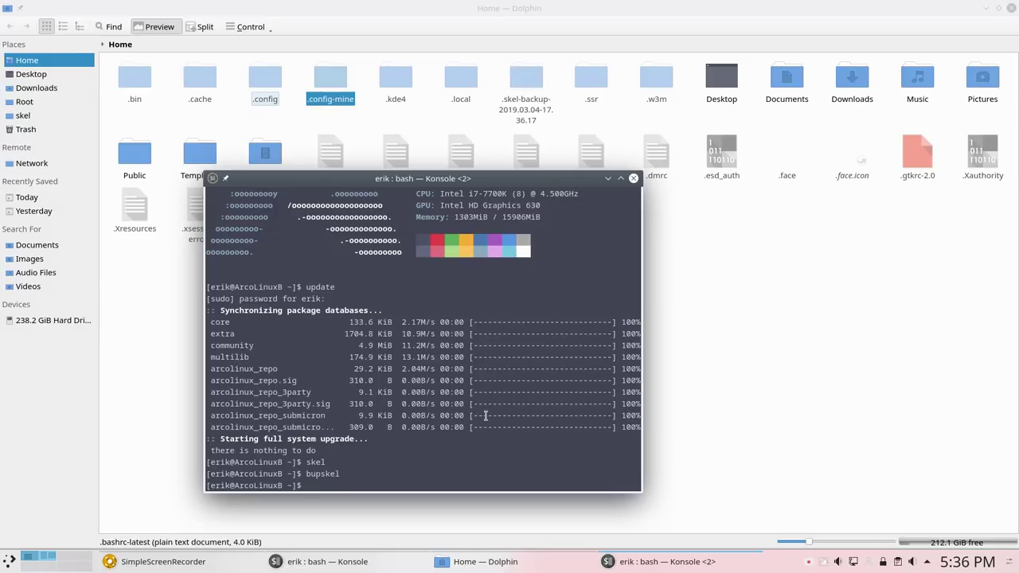
Run the bupskel command once more in the terminal and close that terminal window.
key("Up")
key("Return")
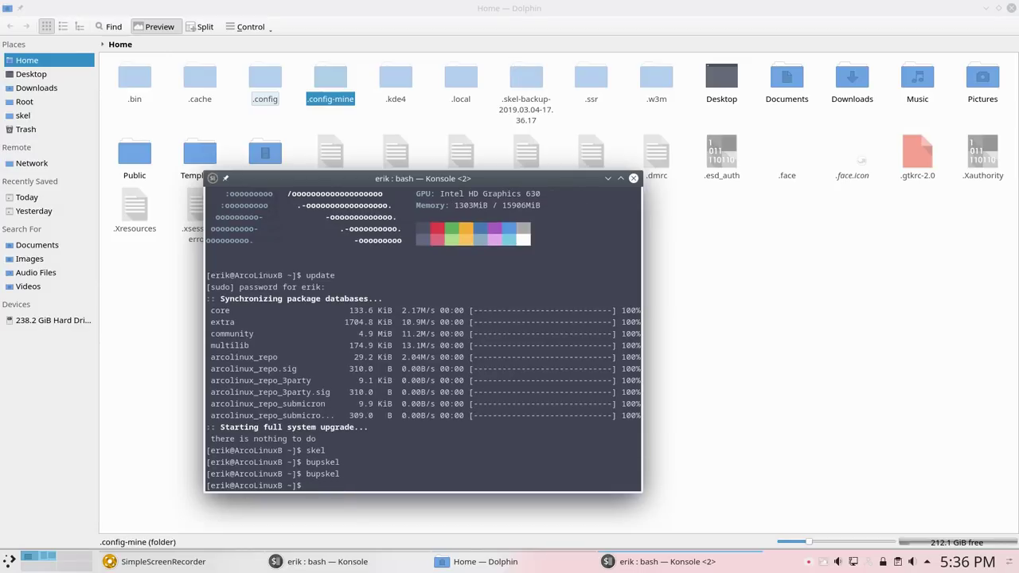
left_click(634, 178)
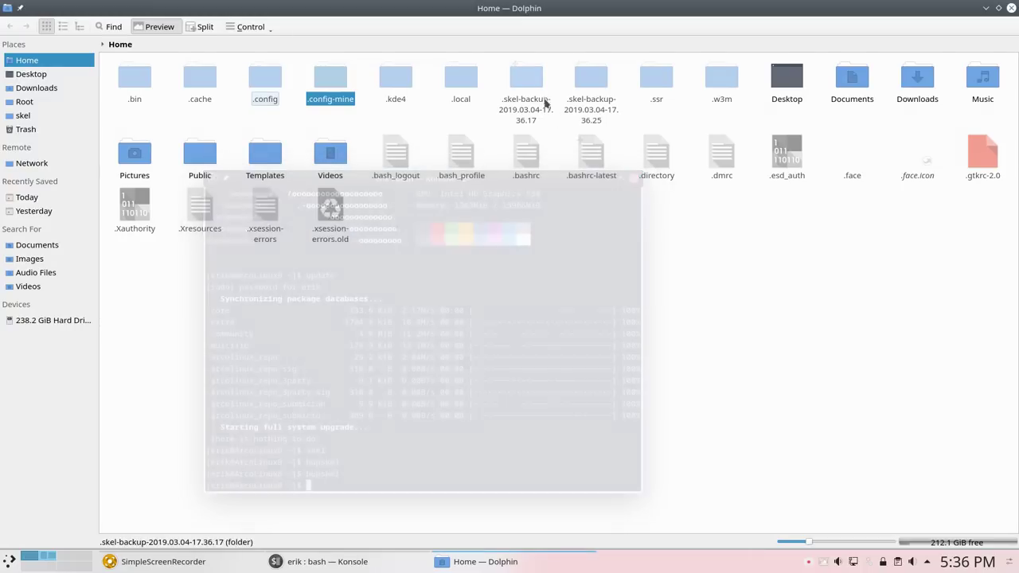
Compare the two .skel-backup folders in Home with the Compare Files action and dismiss the resulting message.
left_click_drag(495, 63, 592, 85)
right_click(591, 85)
mouse_move(677, 203)
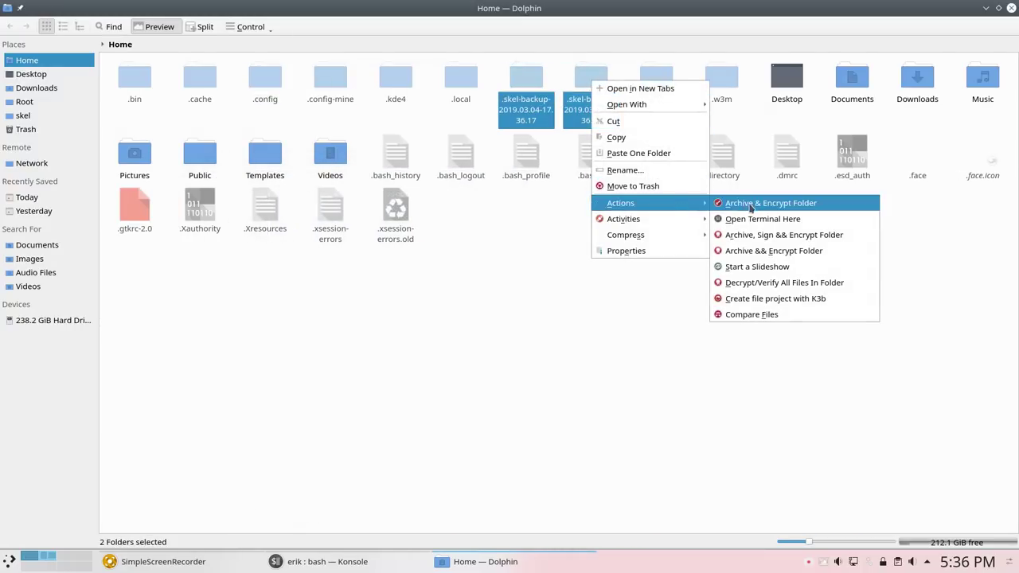
left_click(764, 320)
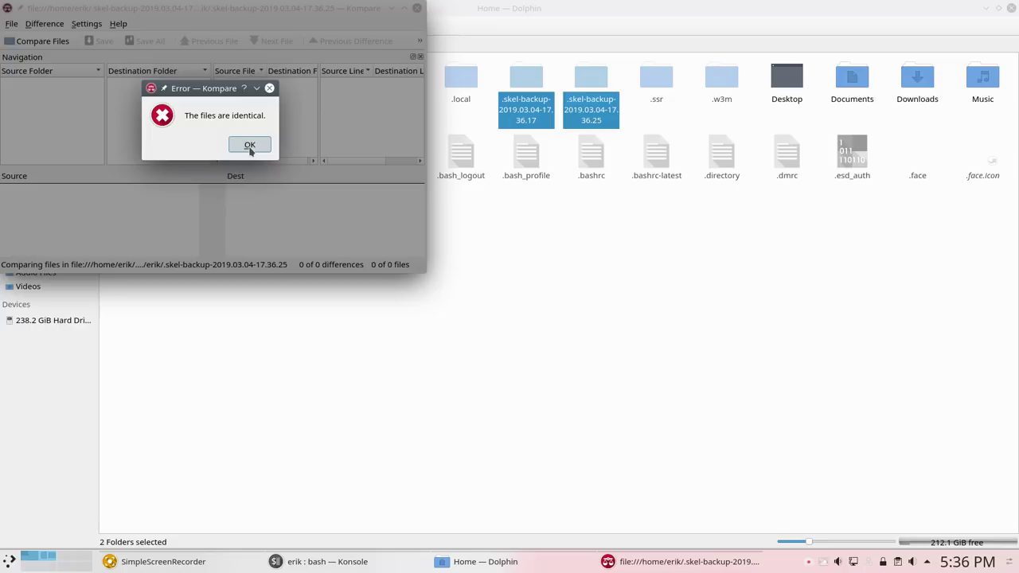
left_click(249, 146)
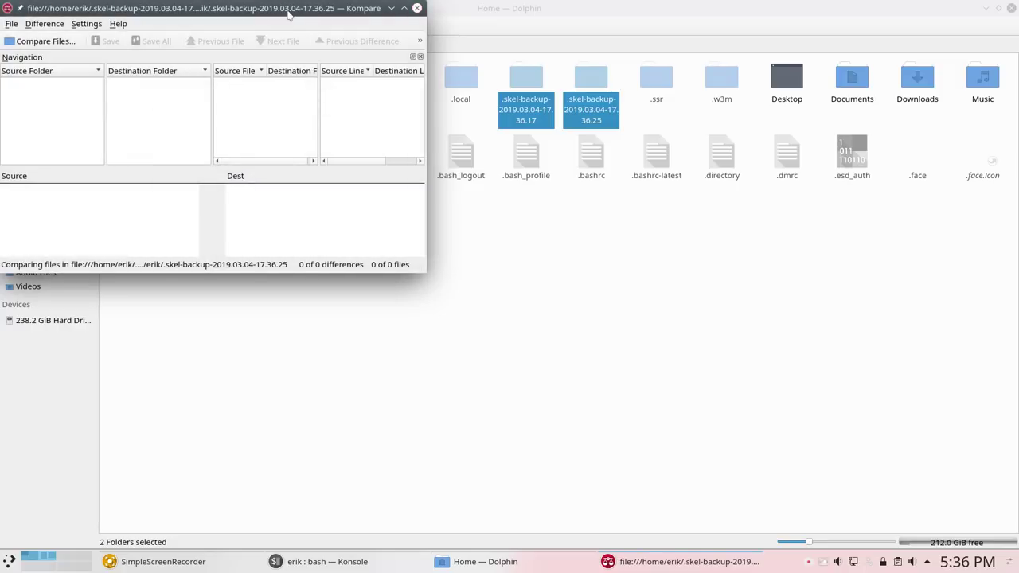
Maximize the Kompare window to inspect the folder comparison, close it and deselect the backup folders in Home.
left_click_drag(262, 11, 536, 112)
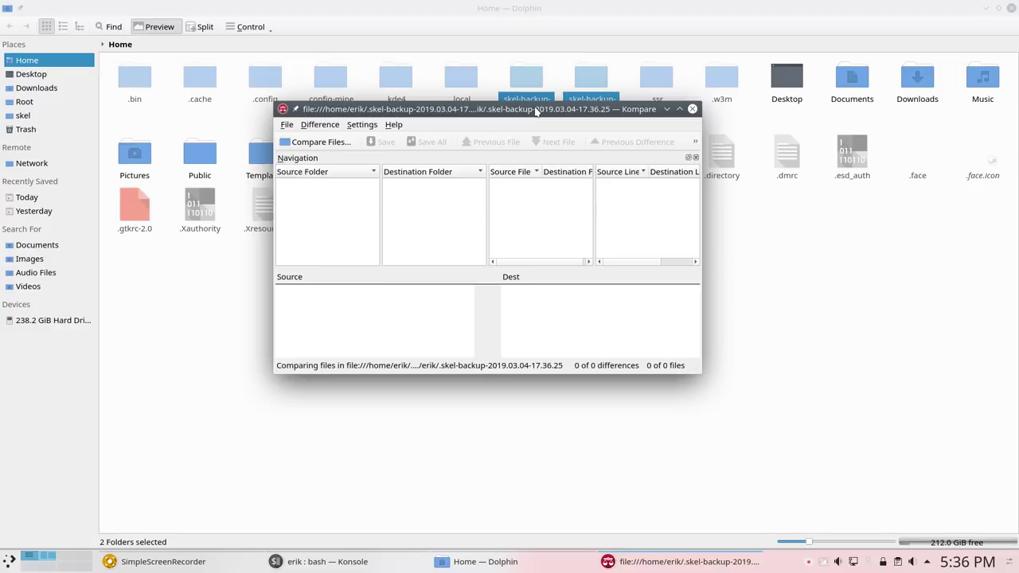
double_click(536, 110)
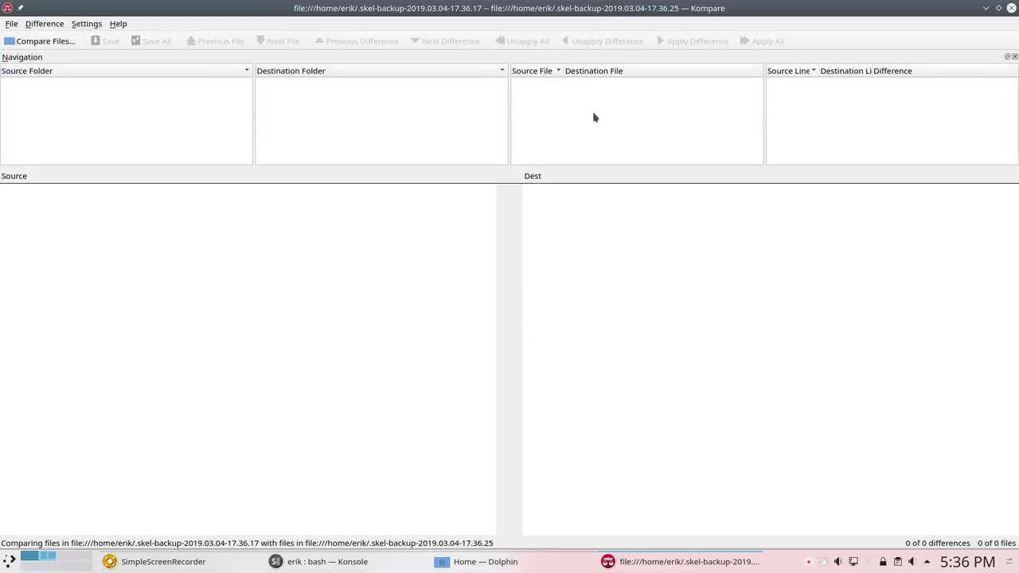
left_click(1011, 8)
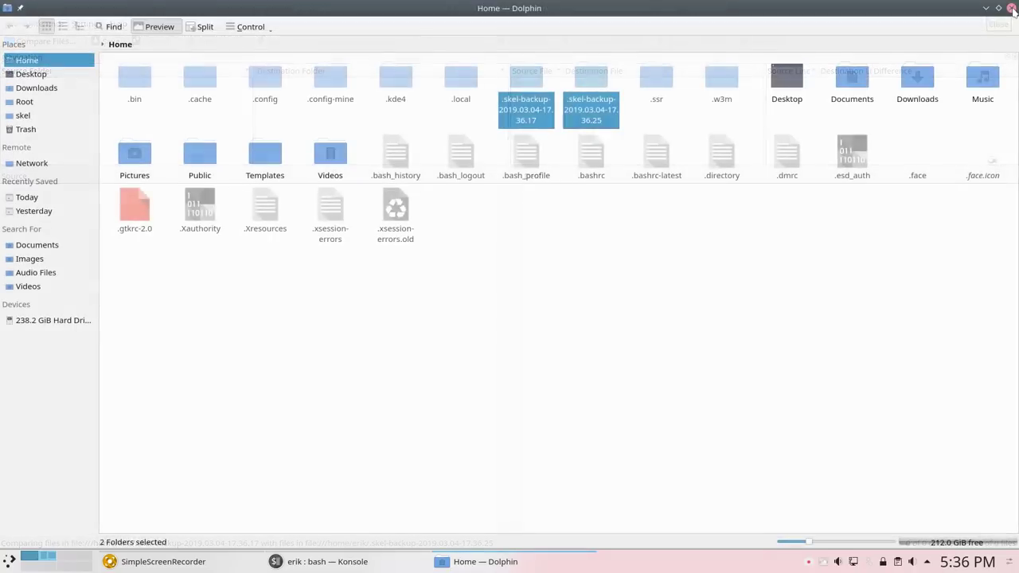
left_click(591, 291)
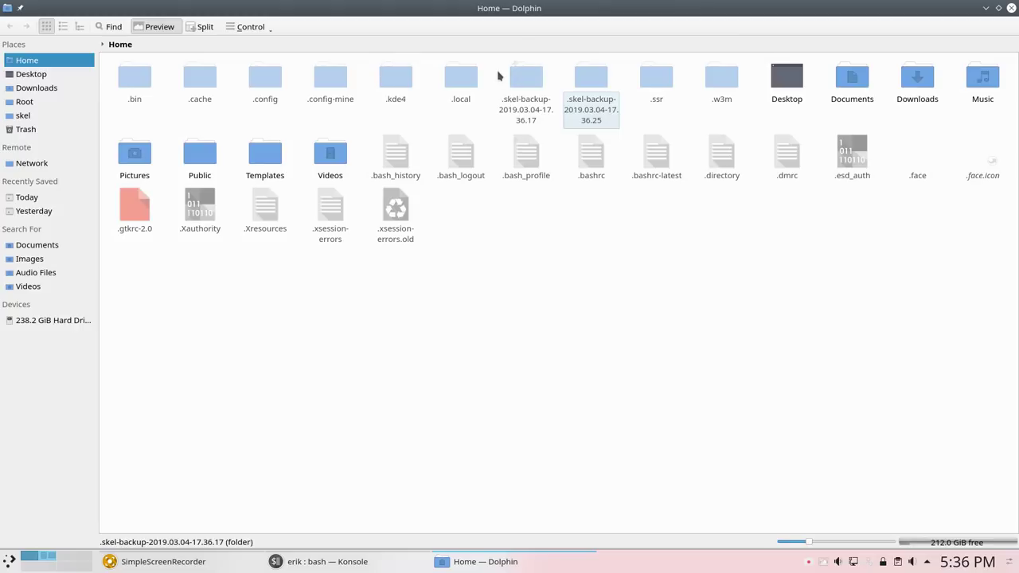
Bring up the Compare Files action for both .skel-backup folders without running it, and clear the selection.
left_click_drag(496, 72, 617, 125)
right_click(594, 83)
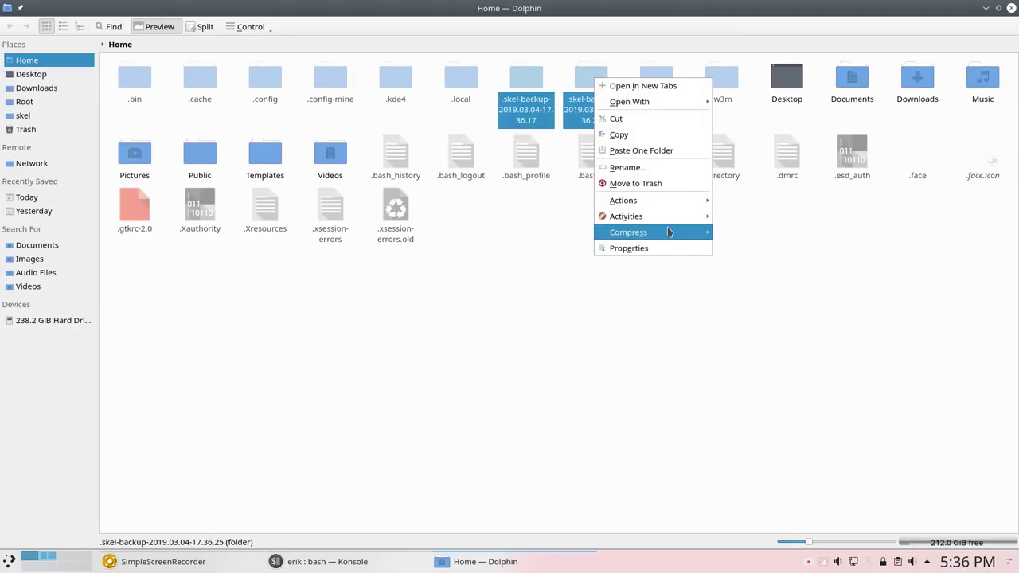
mouse_move(674, 207)
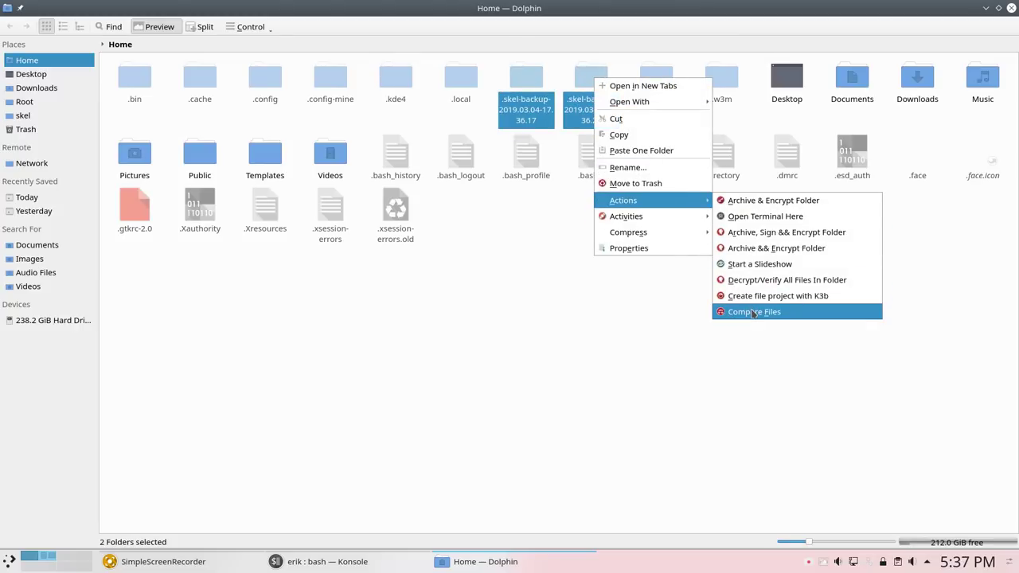
left_click(517, 318)
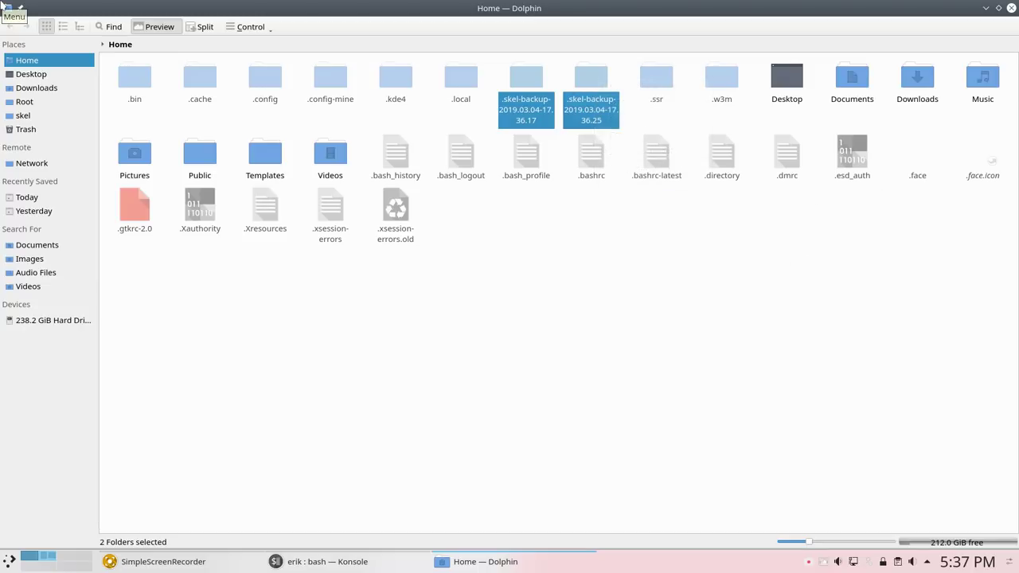
left_click(426, 267)
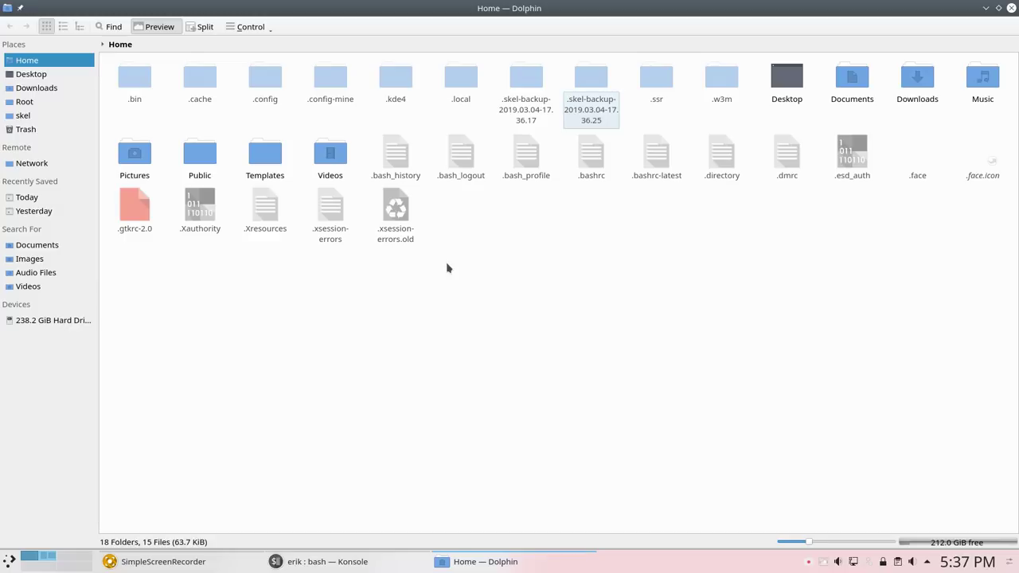
Open the desktop calendar to check the current date against the backup folder names.
left_click(964, 562)
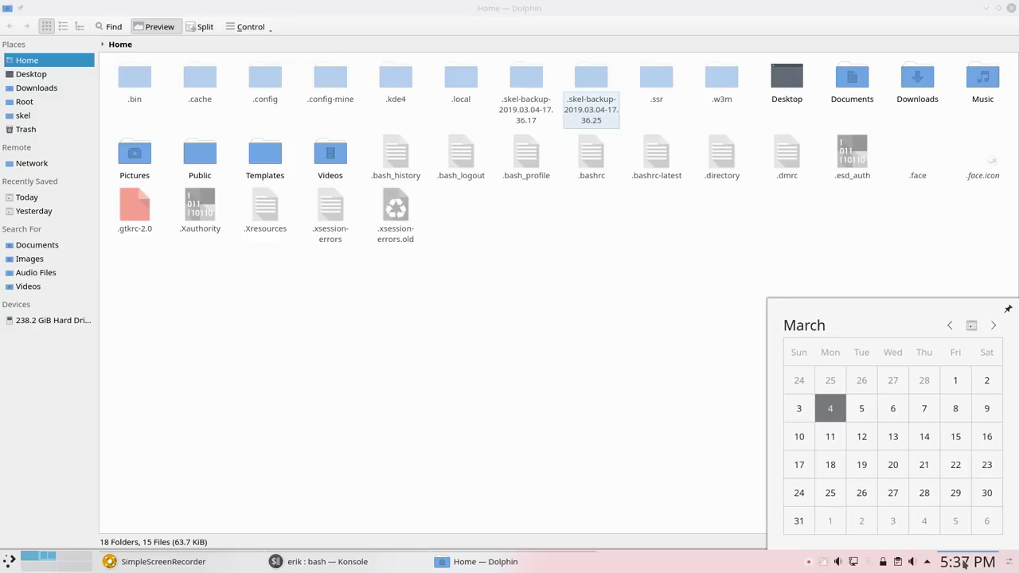